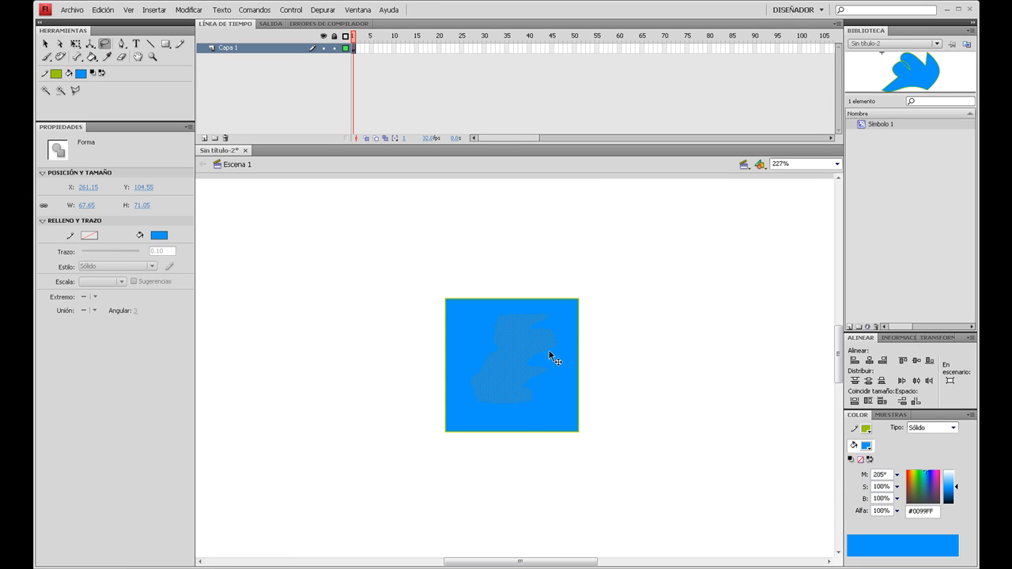
# - Move the freehand-selected area out of the blue square, and undo the move
pyautogui.moveTo(518, 336)
pyautogui.mouseDown()
pyautogui.moveTo(796, 335)
pyautogui.moveTo(736, 334)
pyautogui.mouseUp()
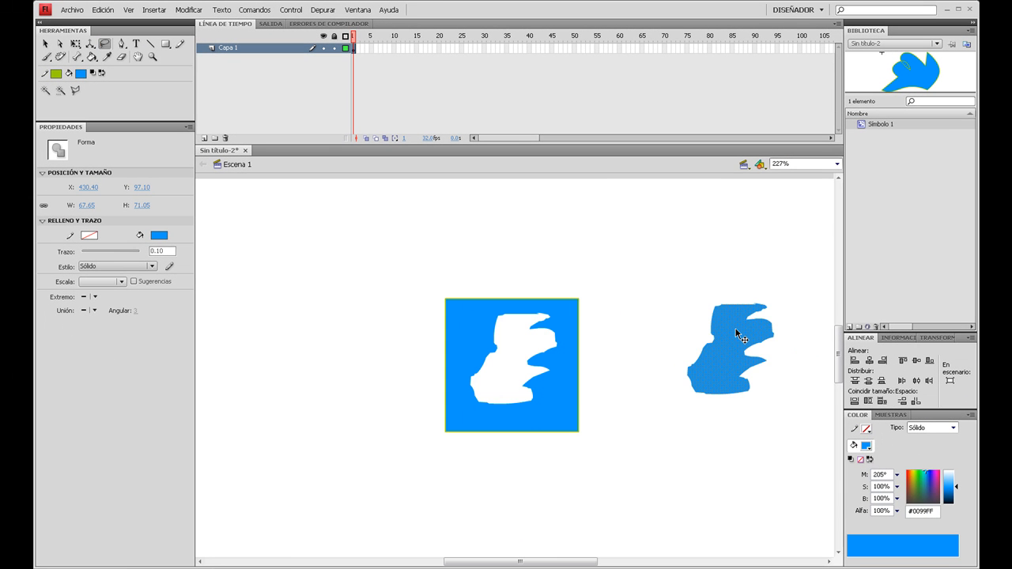
pyautogui.hotkey('ctrl', 'z')
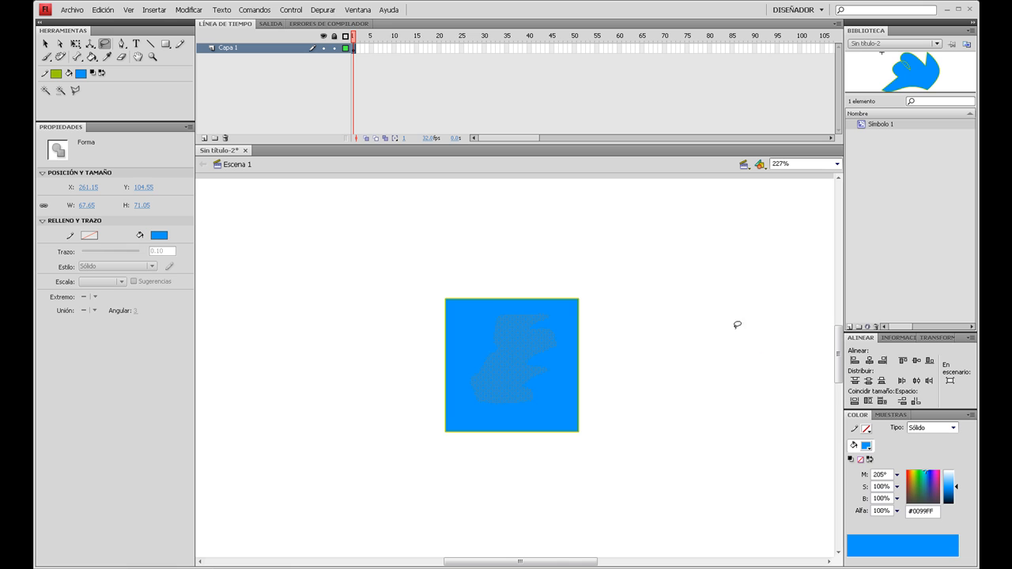
pyautogui.click(46, 90)
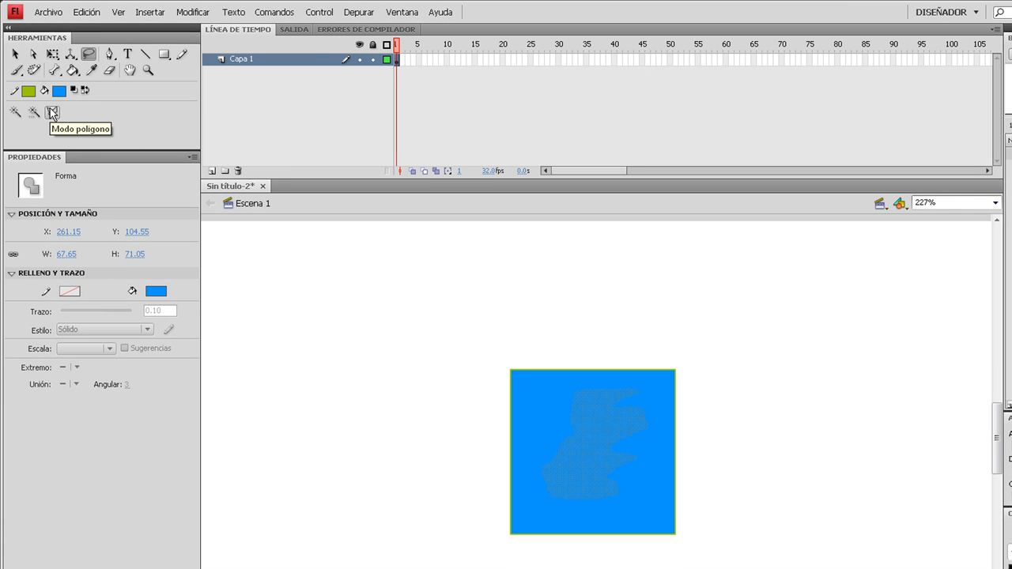
# - Select a five-sided area inside the blue square with the Lasso tool in polygon mode
pyautogui.click(52, 113)
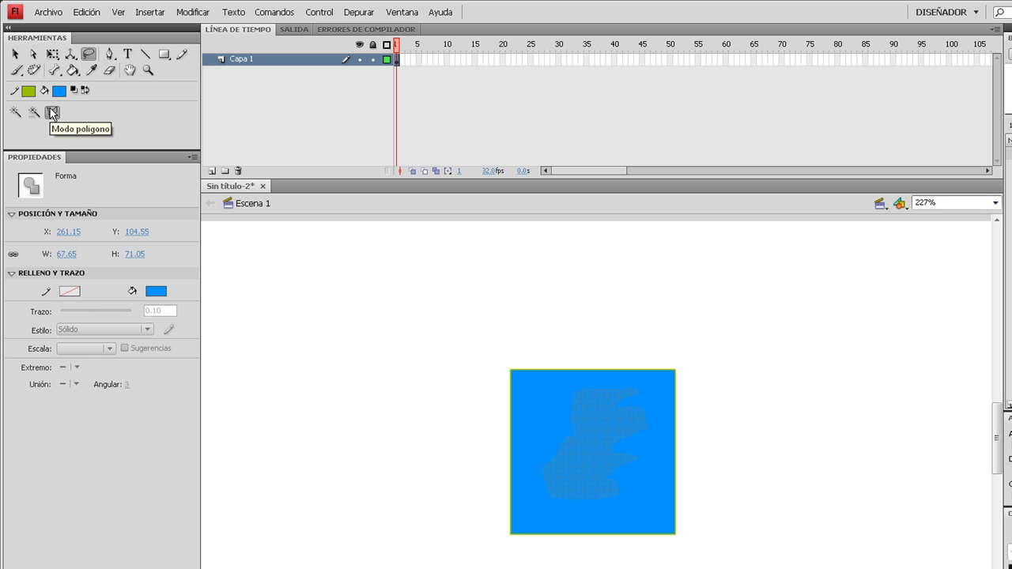
pyautogui.click(555, 378)
pyautogui.click(658, 378)
pyautogui.click(648, 473)
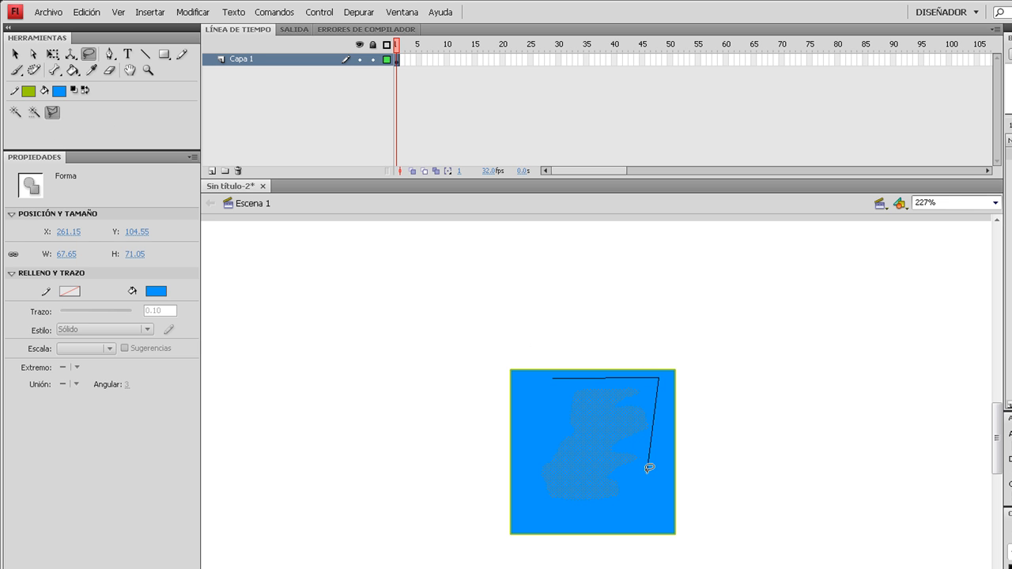
pyautogui.click(543, 523)
pyautogui.click(535, 449)
pyautogui.click(553, 378)
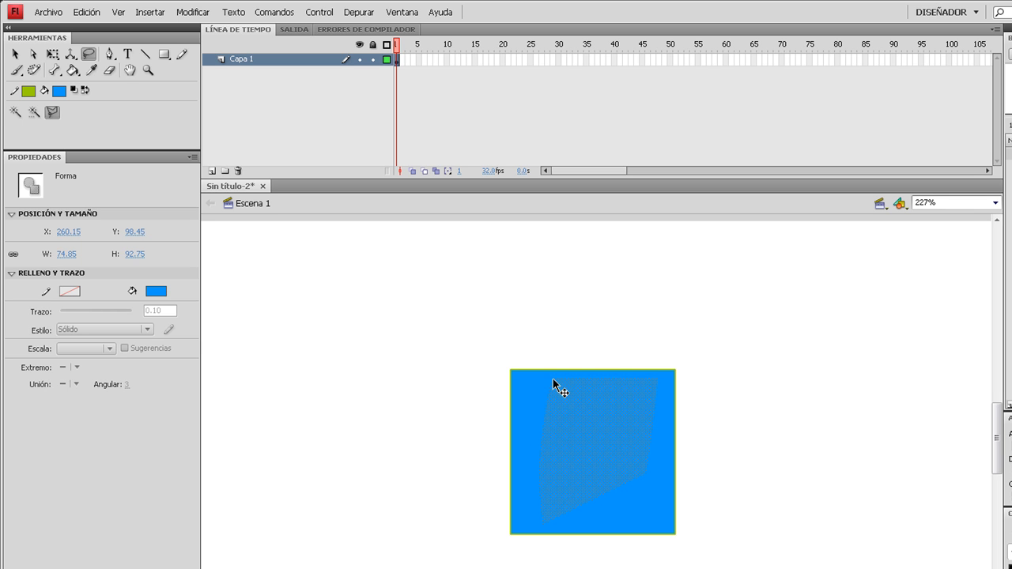
# - Move the polygon-selected area out of the blue square, undo the move, and leave polygon mode
pyautogui.moveTo(607, 428)
pyautogui.mouseDown()
pyautogui.moveTo(898, 465)
pyautogui.moveTo(844, 417)
pyautogui.mouseUp()
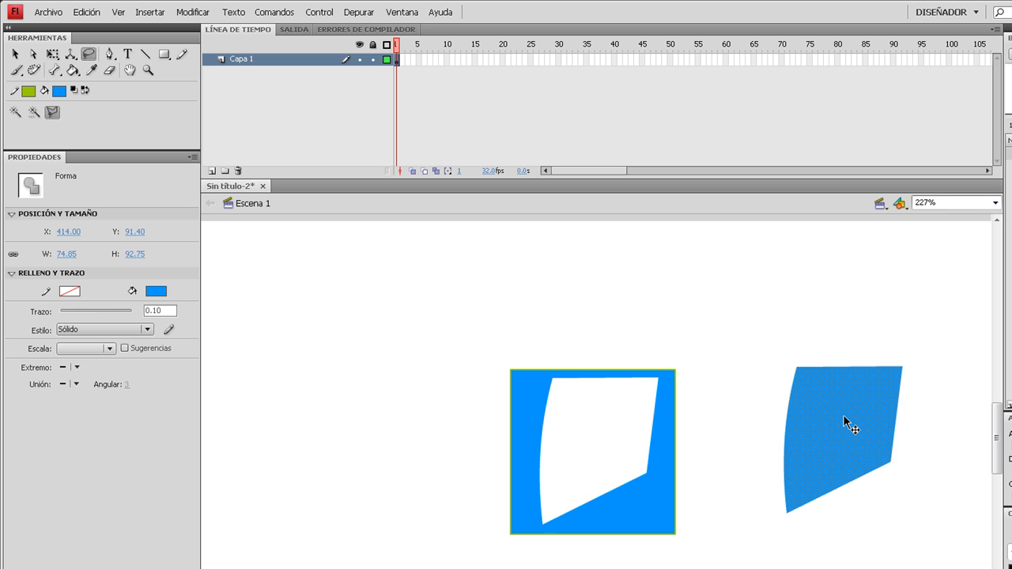
pyautogui.hotkey('ctrl', 'z')
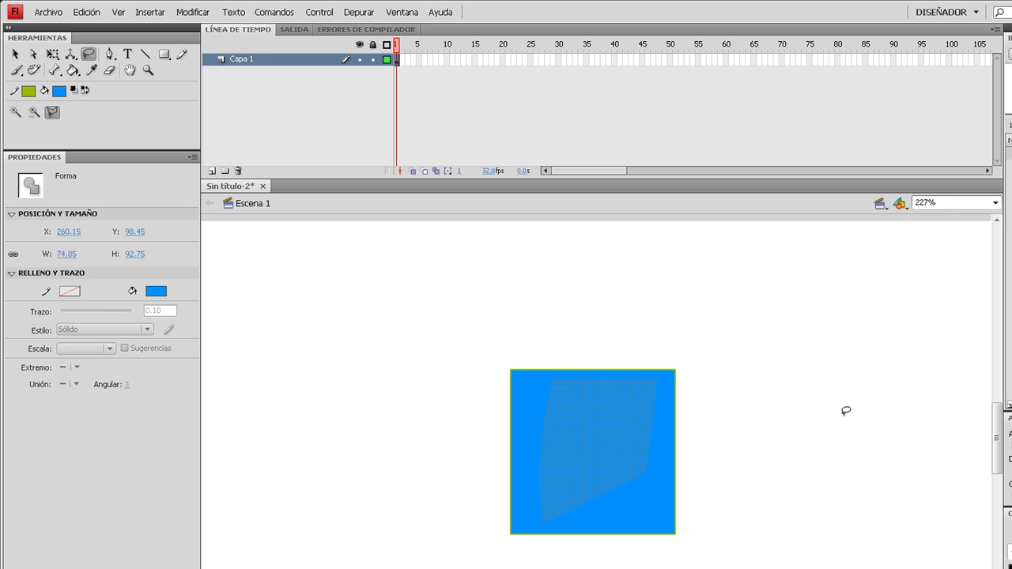
pyautogui.click(53, 114)
pyautogui.click(15, 54)
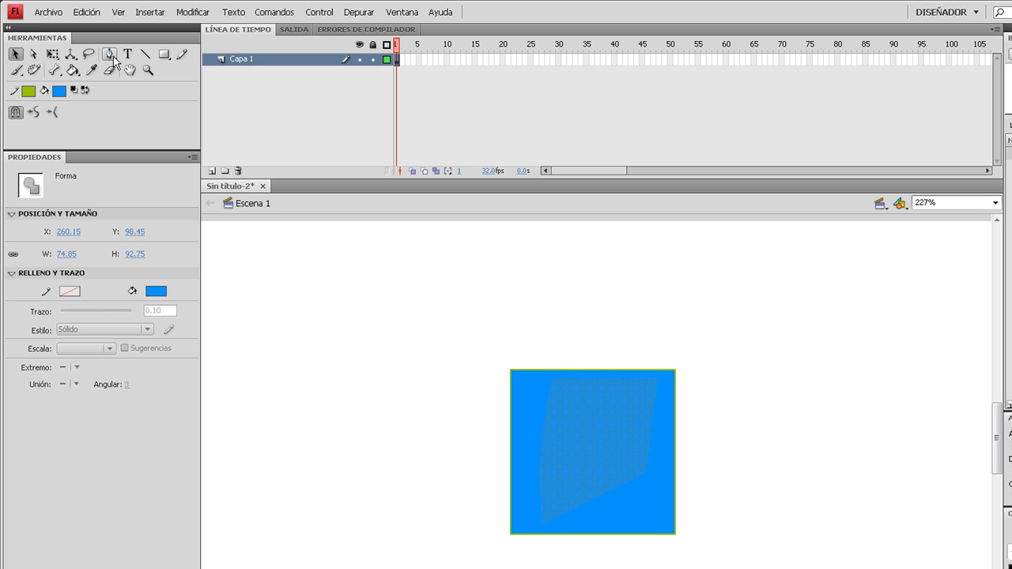
# - Draw a large closed triangle outline to the upper left of the blue square with the Pen tool
pyautogui.click(110, 54)
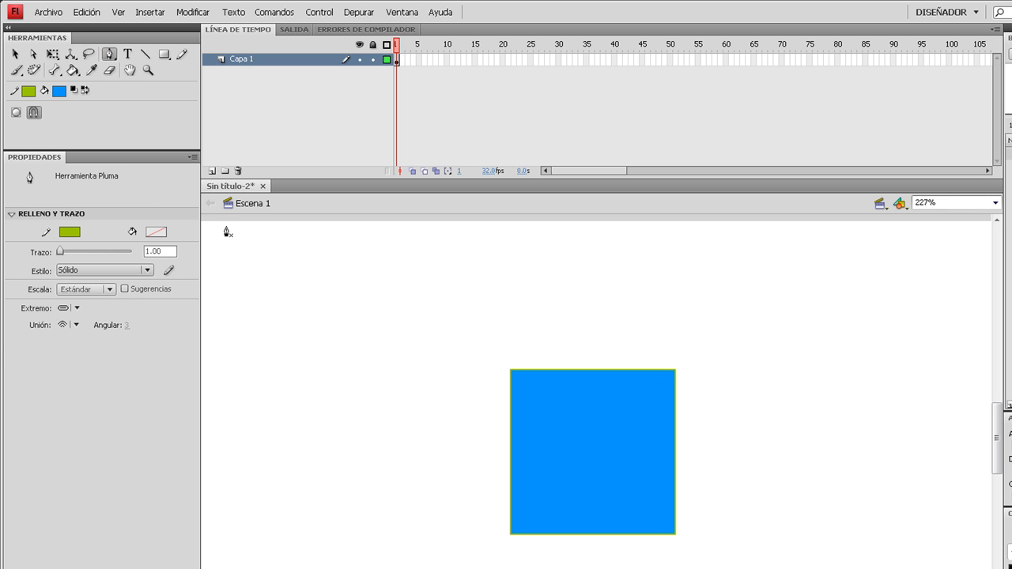
pyautogui.click(596, 283)
pyautogui.click(360, 472)
pyautogui.click(295, 262)
# - Draw a closed four-sided outline to the right of the blue square with the Pen tool
pyautogui.click(755, 297)
pyautogui.click(750, 500)
pyautogui.click(853, 450)
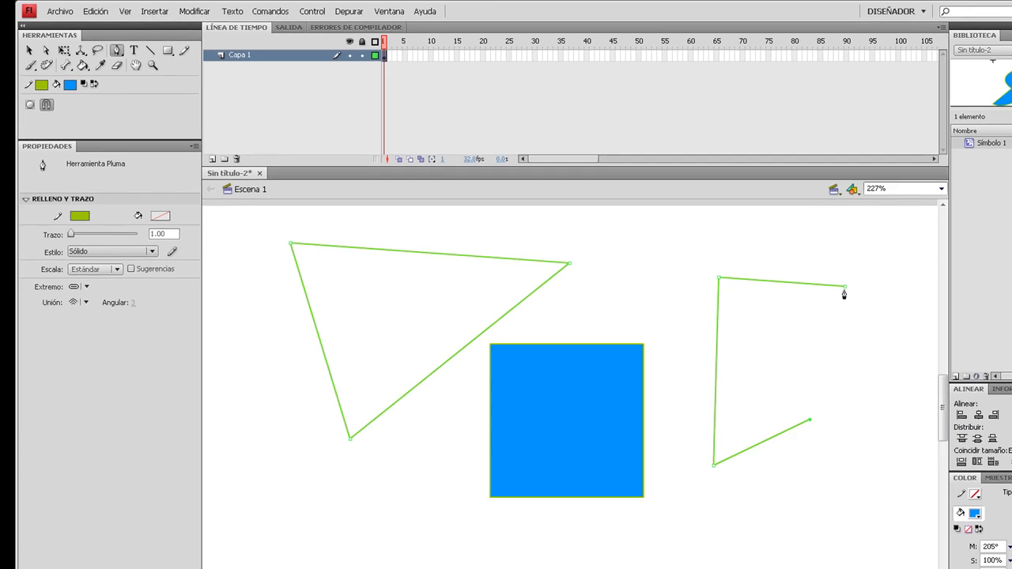
pyautogui.click(844, 287)
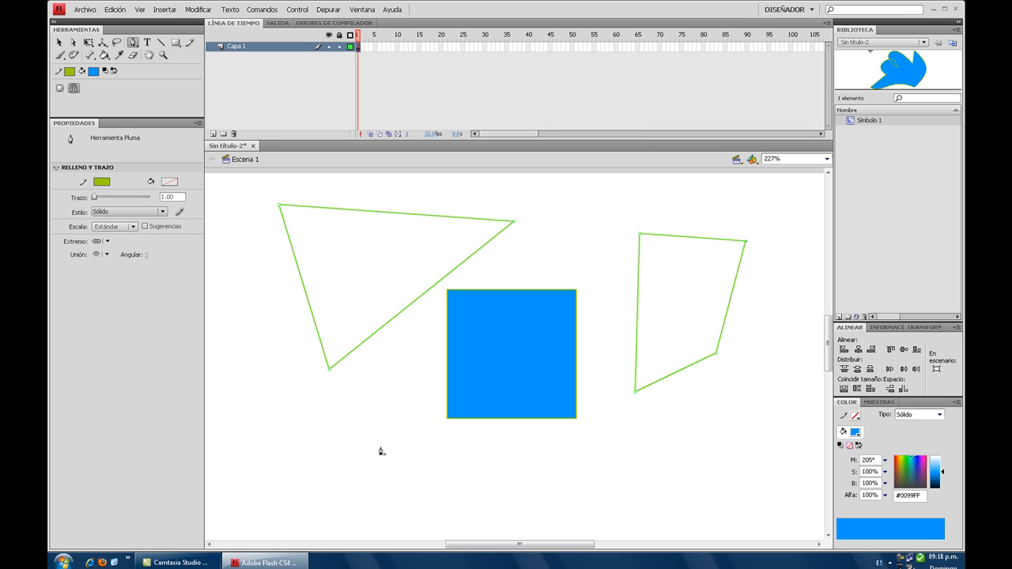
# - Draw a closed teardrop outline below the blue square, with a curved right end and a pointed left corner
pyautogui.moveTo(562, 472); pyautogui.dragTo(564, 539)
pyautogui.click(472, 512)
pyautogui.click(380, 448)
# - Draw a second curved outline below the triangle that joins the left corner of the teardrop outline
pyautogui.moveTo(401, 371)
pyautogui.mouseDown()
pyautogui.moveTo(401, 425)
pyautogui.moveTo(438, 424)
pyautogui.moveTo(412, 388)
pyautogui.mouseUp()
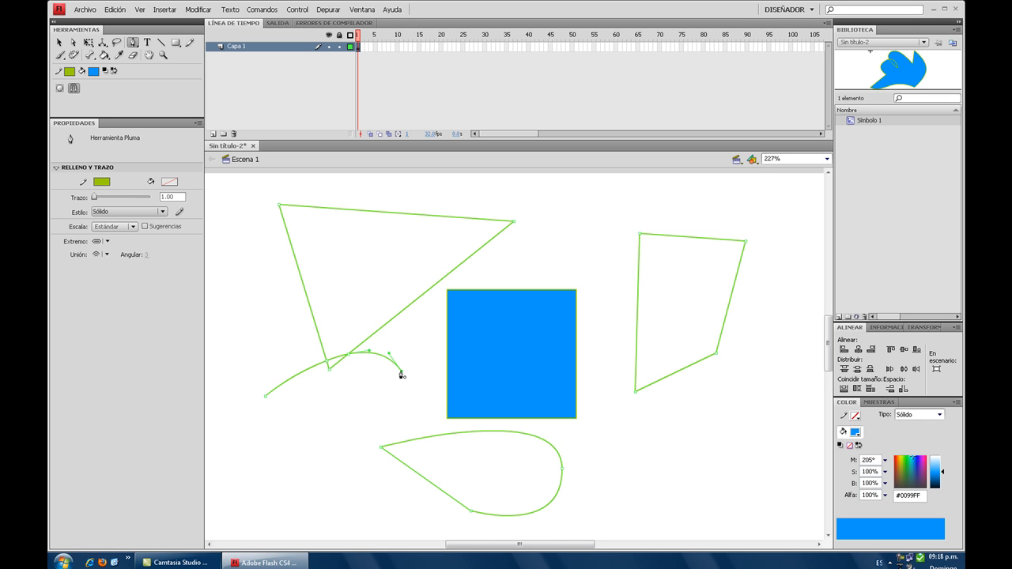
pyautogui.click(401, 372)
pyautogui.moveTo(311, 451); pyautogui.dragTo(263, 447)
pyautogui.click(265, 398)
pyautogui.moveTo(311, 453); pyautogui.dragTo(358, 457)
pyautogui.click(380, 450)
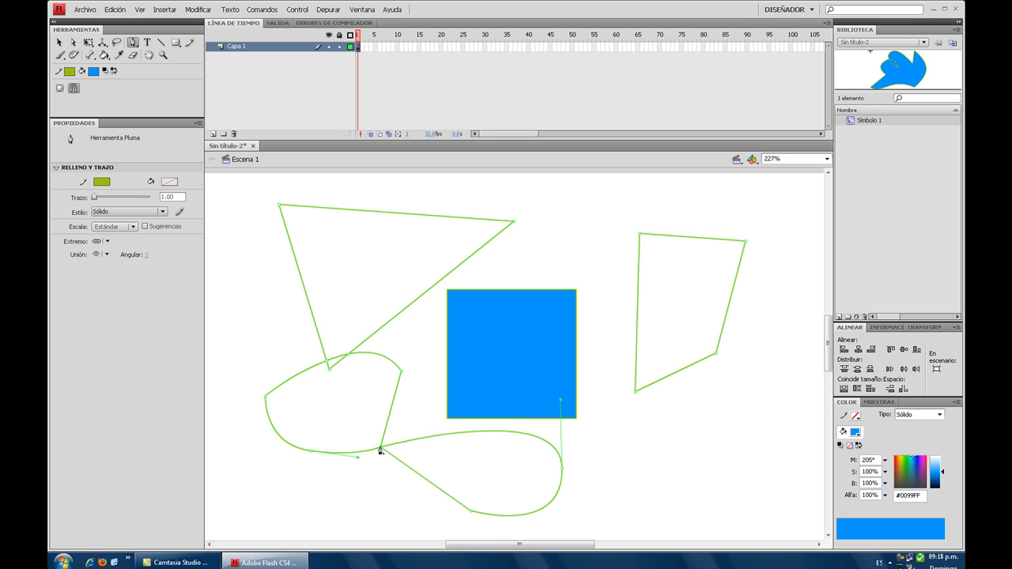
# - Add three anchor points along the top edge of the triangle outline
pyautogui.click(133, 43)
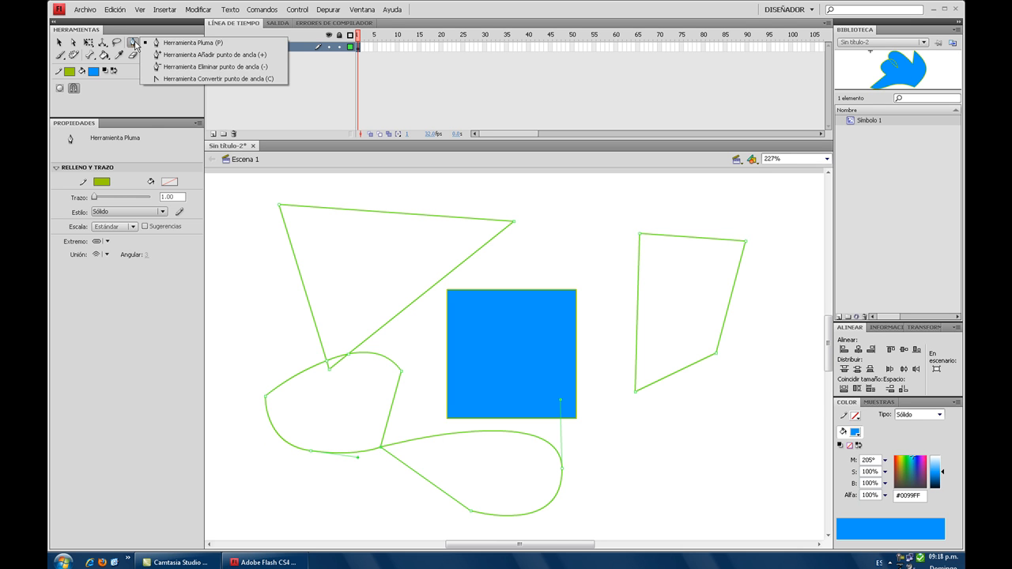
pyautogui.click(167, 56)
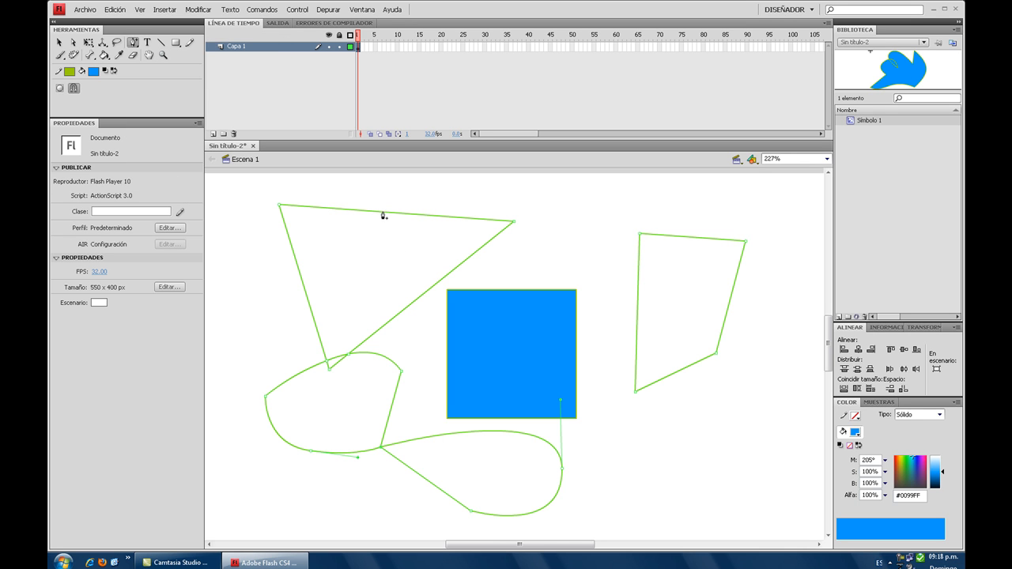
pyautogui.click(383, 213)
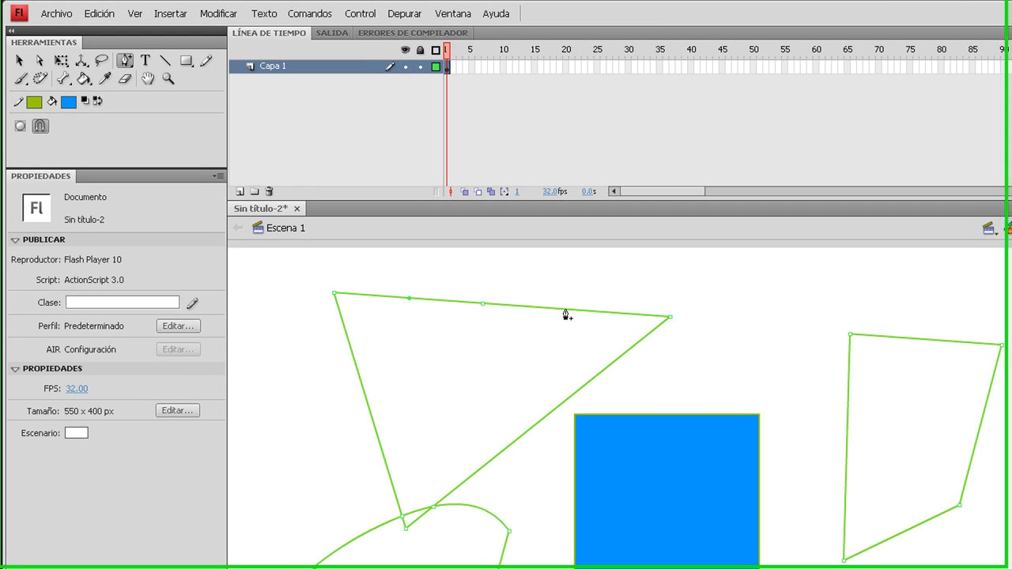
pyautogui.click(441, 216)
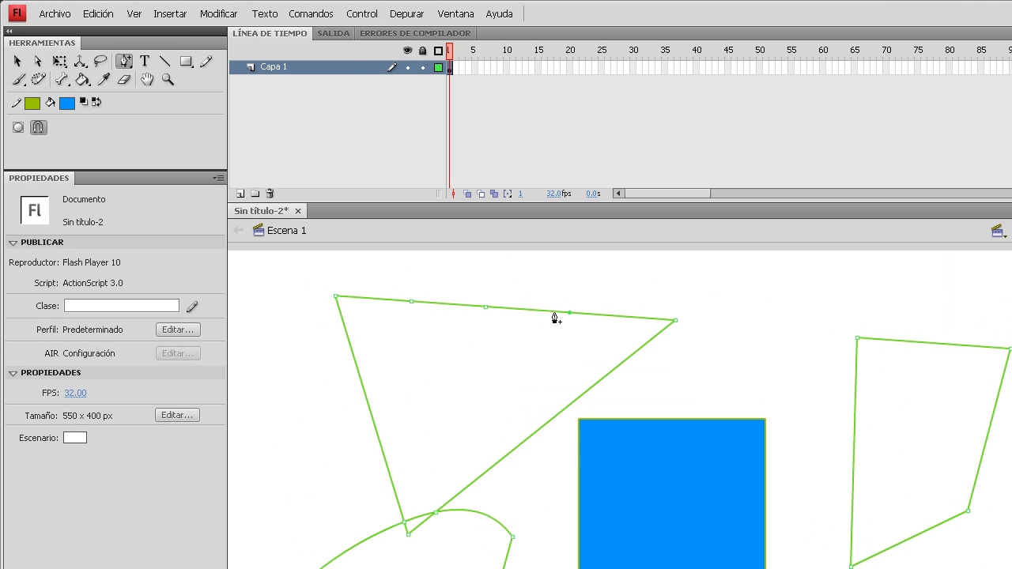
# - Remove the three added anchor points from the triangle's top edge with the delete anchor point tool
pyautogui.click(121, 66)
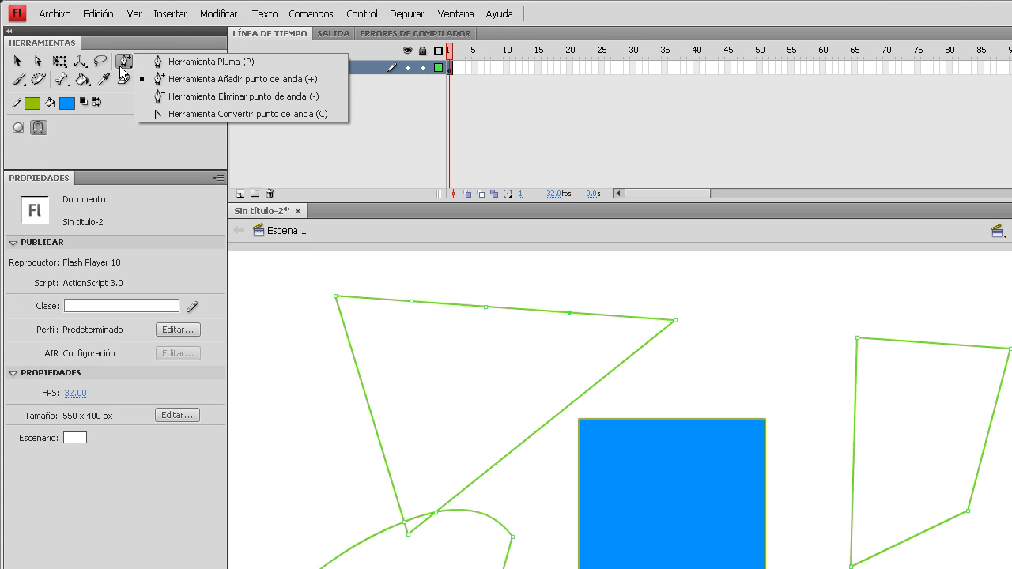
pyautogui.click(185, 99)
pyautogui.click(411, 301)
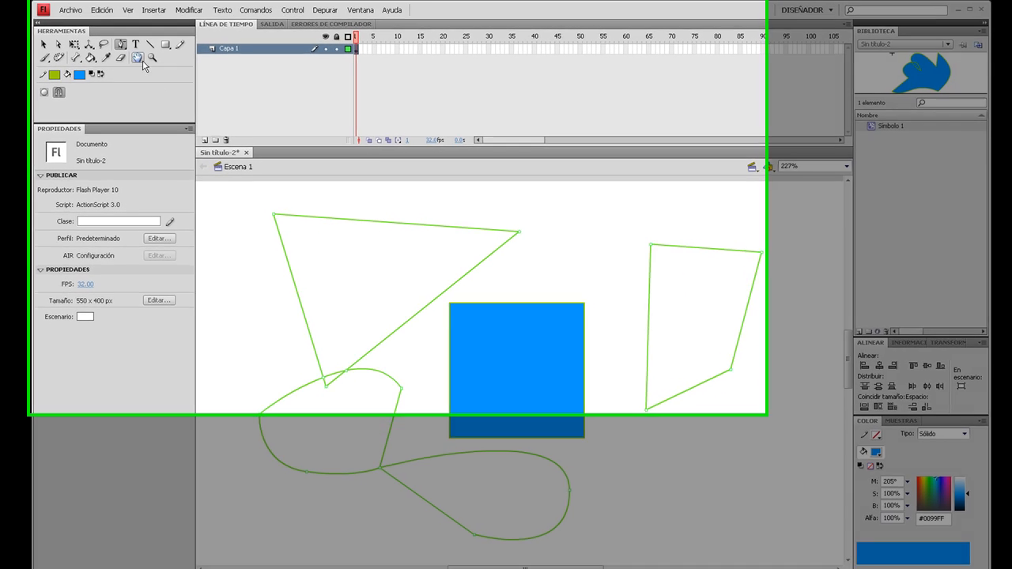
pyautogui.click(116, 30)
pyautogui.click(111, 30)
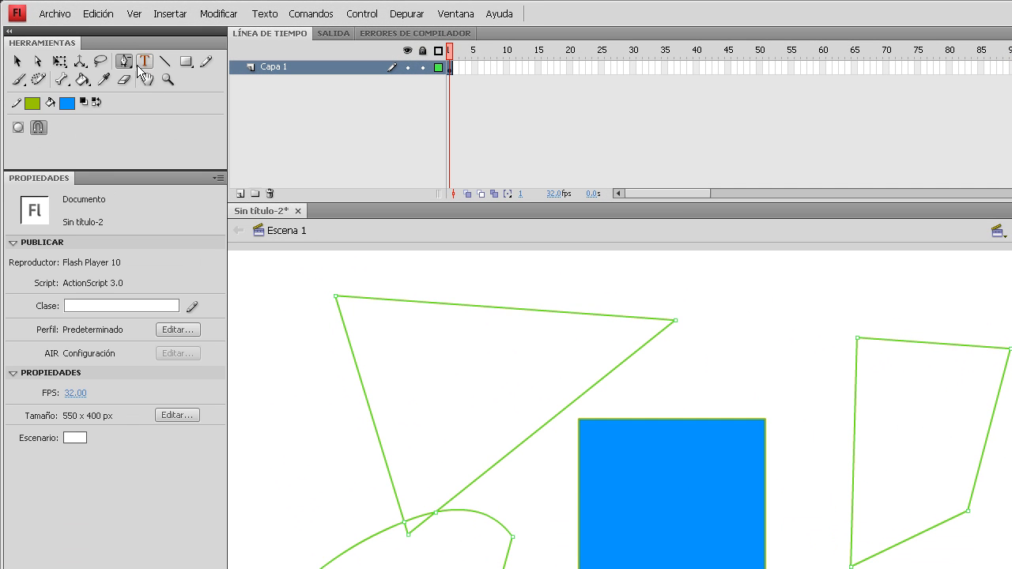
# - Convert the upper-left corner of the four-sided outline into a curve point, and undo the conversion
pyautogui.click(124, 61)
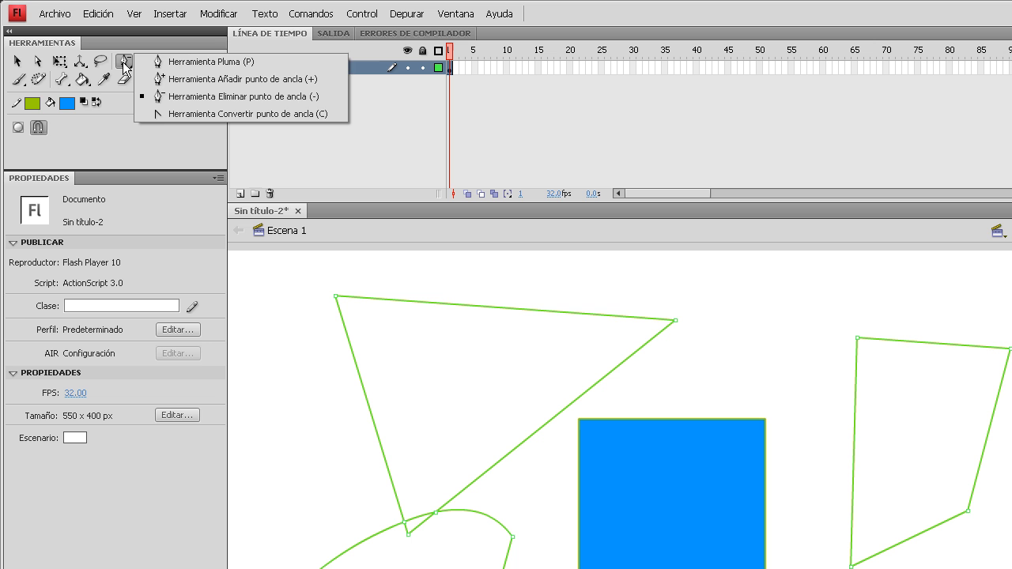
pyautogui.click(193, 111)
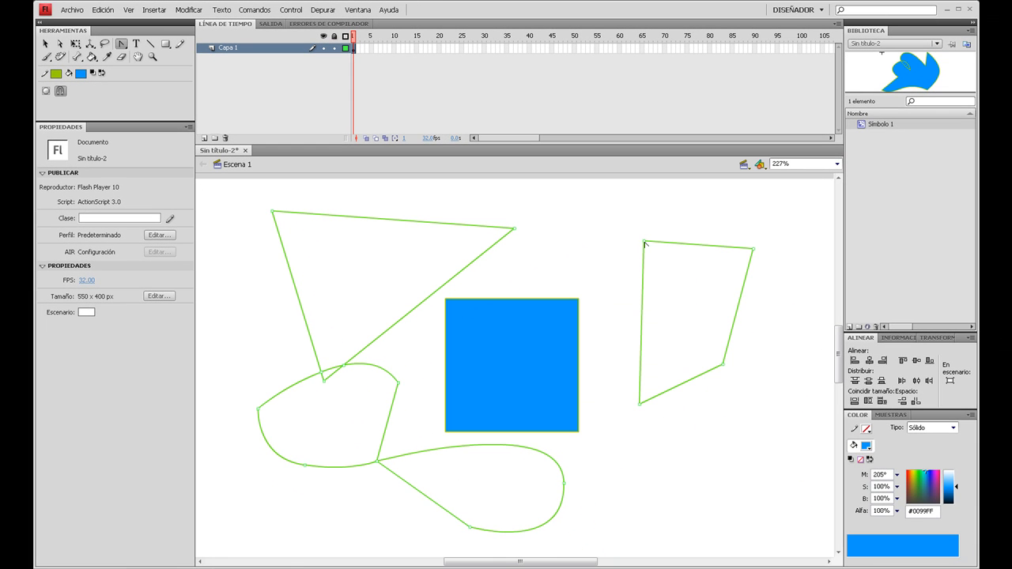
pyautogui.moveTo(644, 241); pyautogui.dragTo(687, 219)
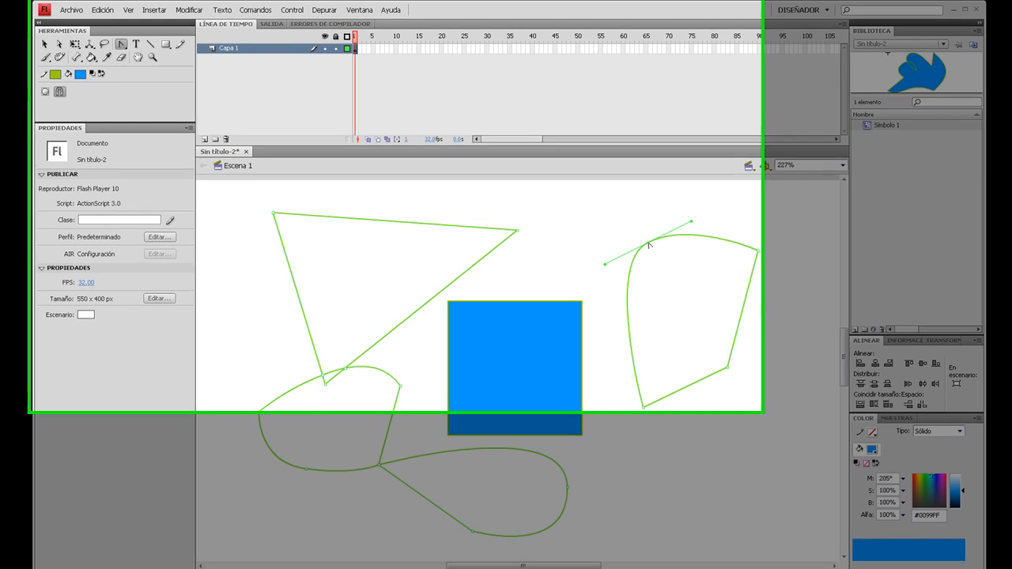
pyautogui.hotkey('ctrl', 'z')
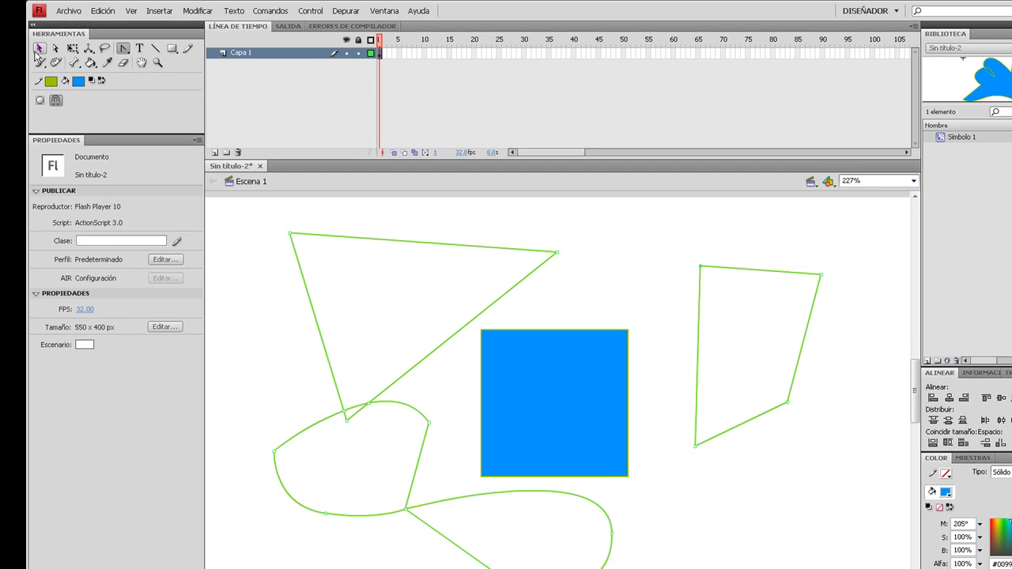
# - Select all the shapes on the stage and delete them
pyautogui.click(37, 48)
pyautogui.moveTo(248, 216); pyautogui.dragTo(898, 568)
pyautogui.press('Delete')
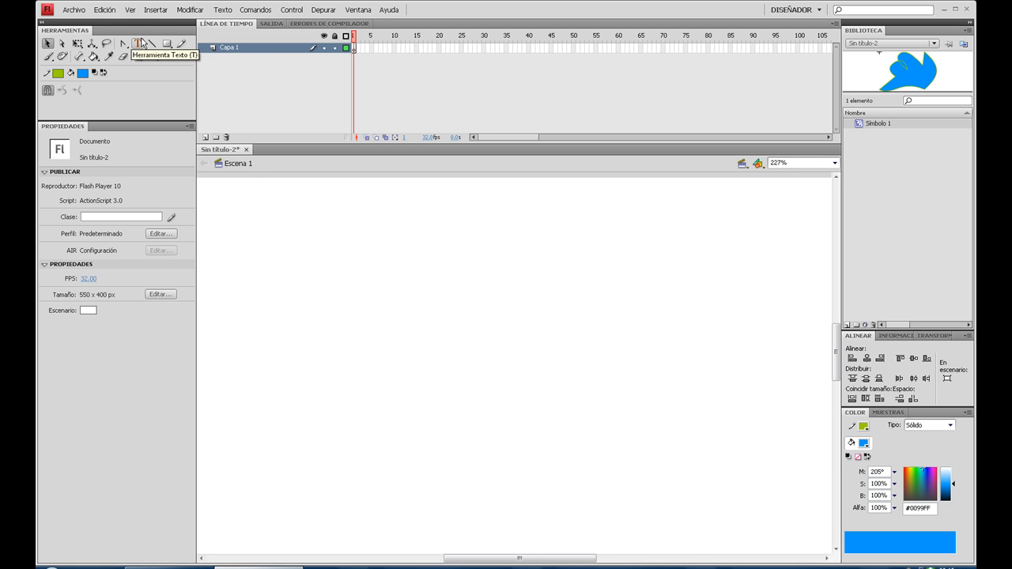
# - Set the Line tool's stroke to colour #00CCCC and thickness 12.60, and draw and undo a diagonal trial line
pyautogui.click(129, 43)
pyautogui.click(136, 44)
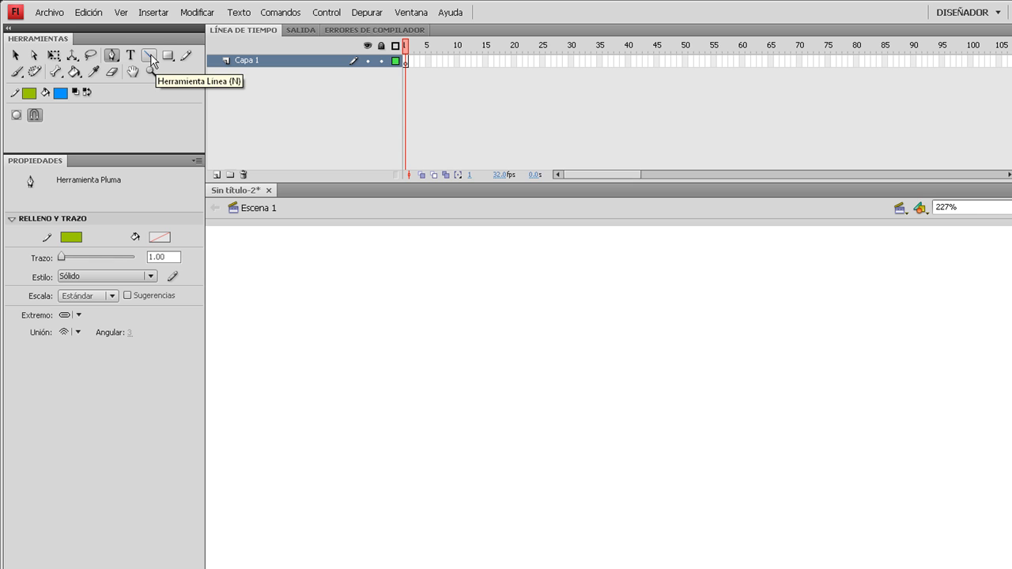
pyautogui.click(151, 59)
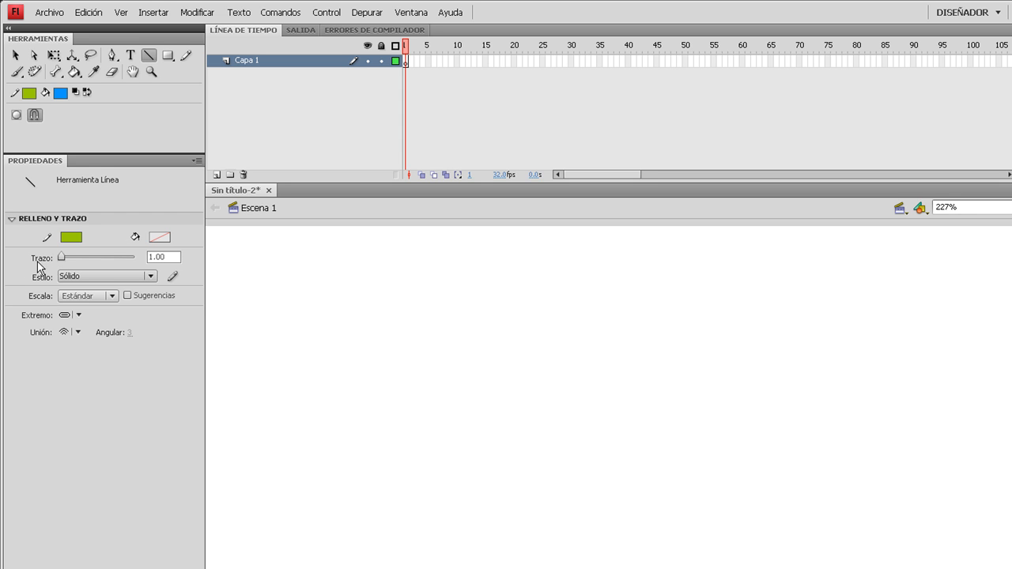
pyautogui.click(71, 236)
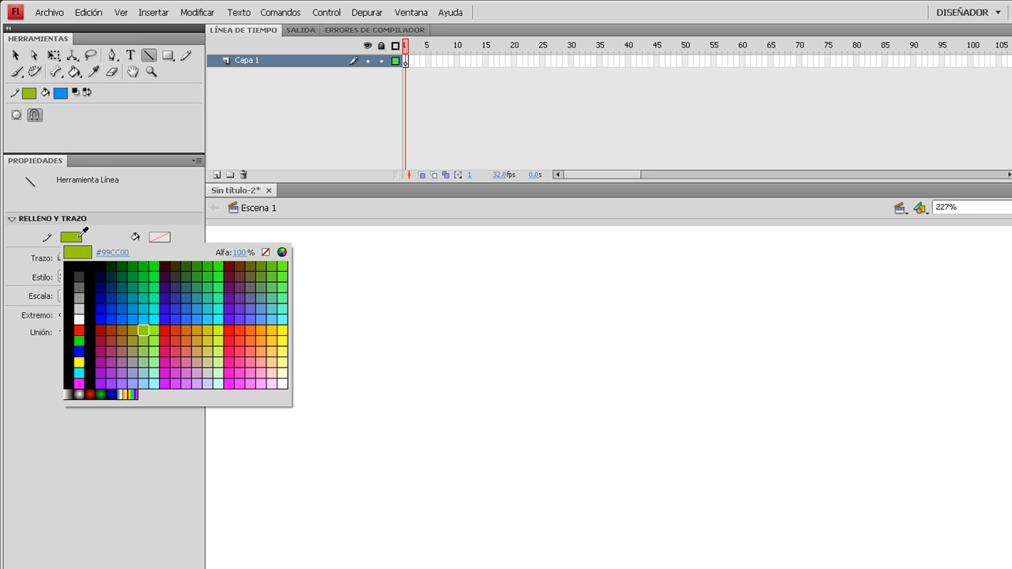
pyautogui.click(151, 304)
pyautogui.moveTo(60, 257); pyautogui.dragTo(66, 257)
pyautogui.moveTo(425, 340); pyautogui.dragTo(622, 491)
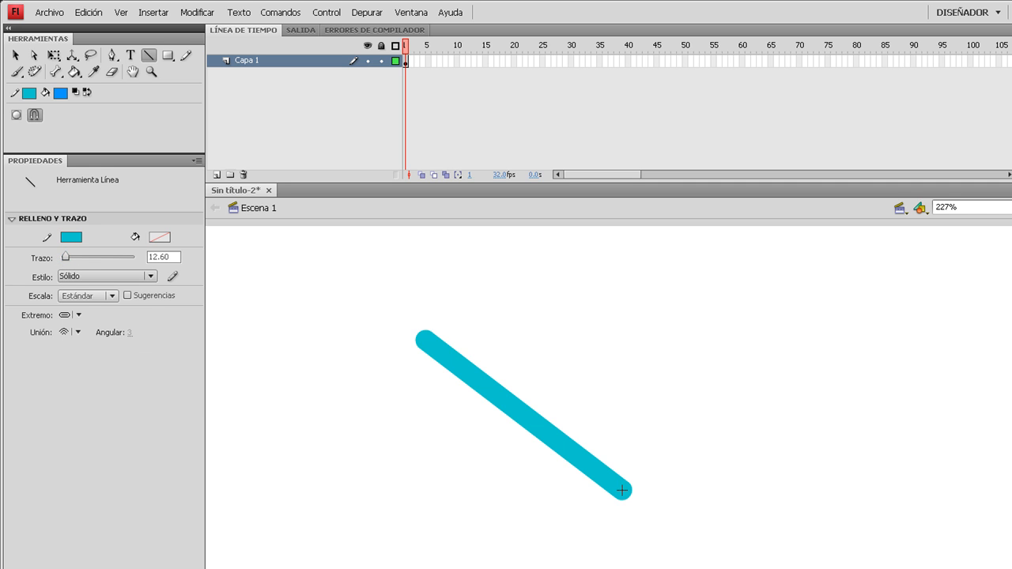
pyautogui.hotkey('ctrl', 'z')
# - Set the stroke style to Discontinua, and draw and undo a horizontal trial line
pyautogui.click(73, 274)
pyautogui.click(95, 320)
pyautogui.moveTo(357, 315); pyautogui.dragTo(673, 316)
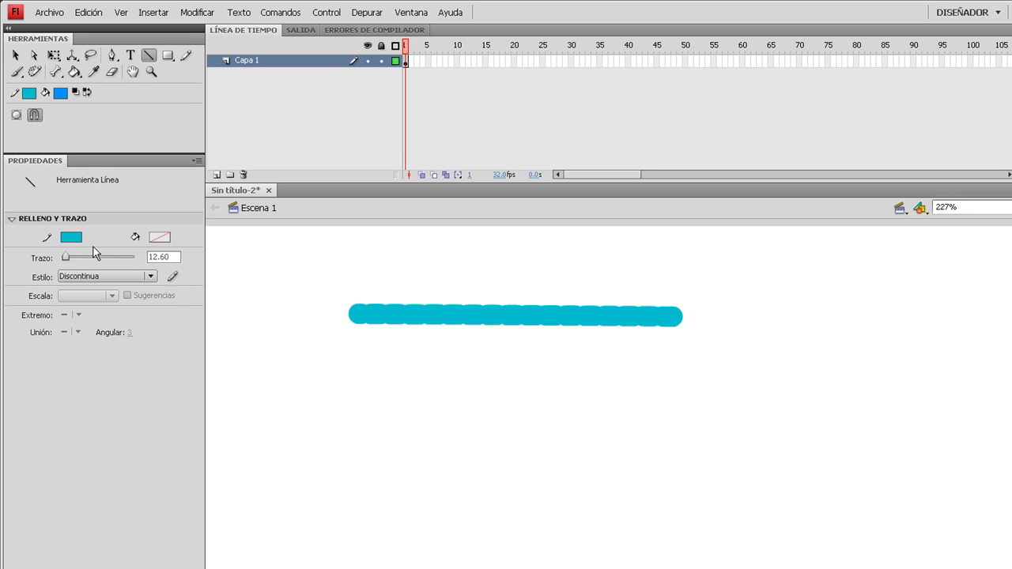
pyautogui.hotkey('ctrl', 'z')
# - Reduce the stroke thickness to 6.75 and draw a nearly horizontal dashed line across the upper part of the stage
pyautogui.moveTo(67, 258); pyautogui.dragTo(63, 258)
pyautogui.moveTo(361, 313); pyautogui.dragTo(667, 307)
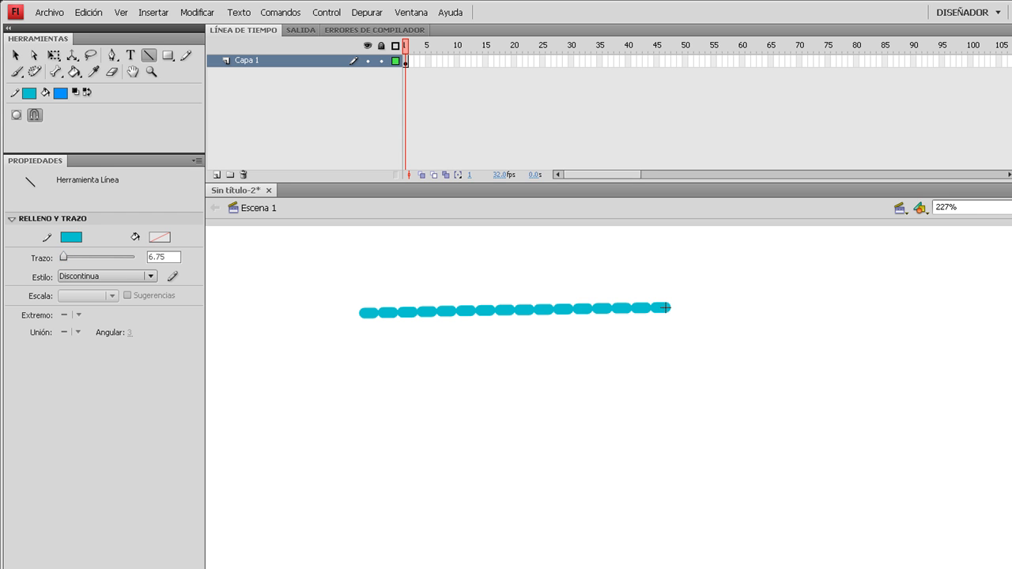
# - Set the stroke style to Dentada and draw a horizontal line below the dashed one
pyautogui.click(72, 279)
pyautogui.click(74, 347)
pyautogui.moveTo(488, 473); pyautogui.dragTo(821, 474)
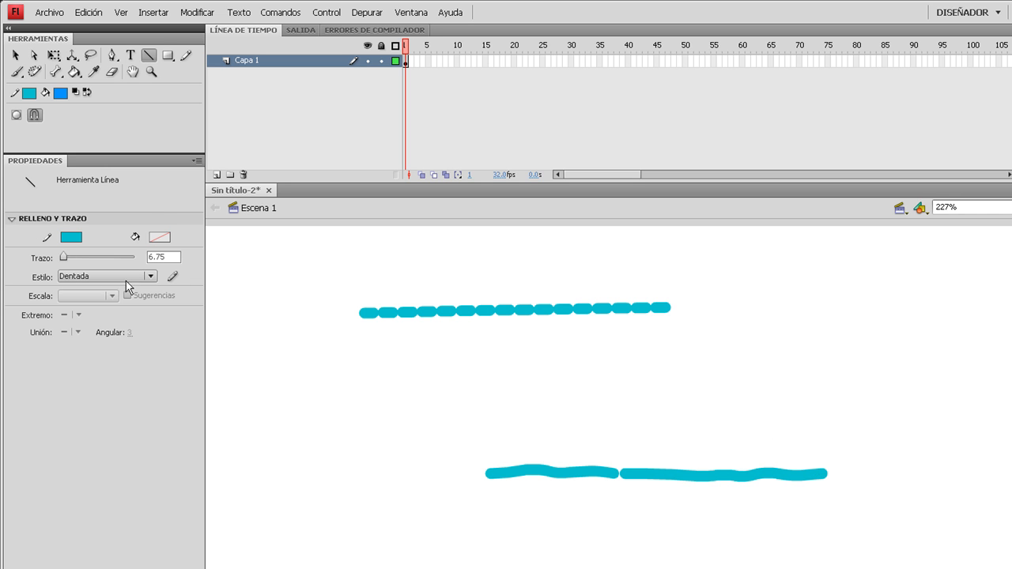
# - Preview stroke types such as De puntos, Dentado, Con sombra and Discontinuo in the stroke style settings, and cancel without applying any
pyautogui.click(173, 278)
pyautogui.moveTo(455, 295); pyautogui.dragTo(409, 237)
pyautogui.click(605, 255)
pyautogui.click(605, 288)
pyautogui.click(596, 257)
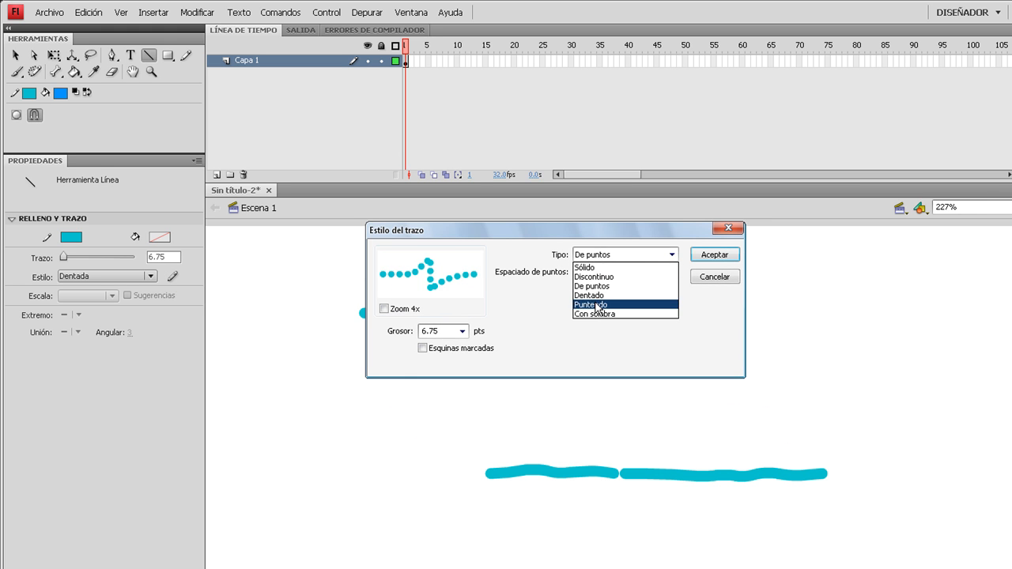
pyautogui.click(593, 295)
pyautogui.click(609, 255)
pyautogui.click(589, 313)
pyautogui.click(609, 255)
pyautogui.click(593, 295)
pyautogui.click(591, 256)
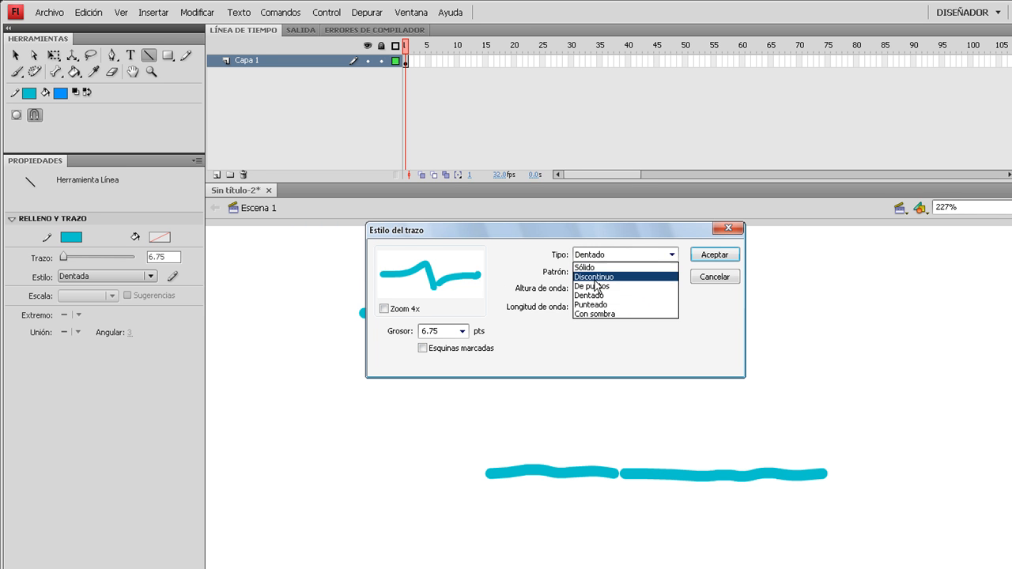
pyautogui.click(593, 276)
pyautogui.click(715, 277)
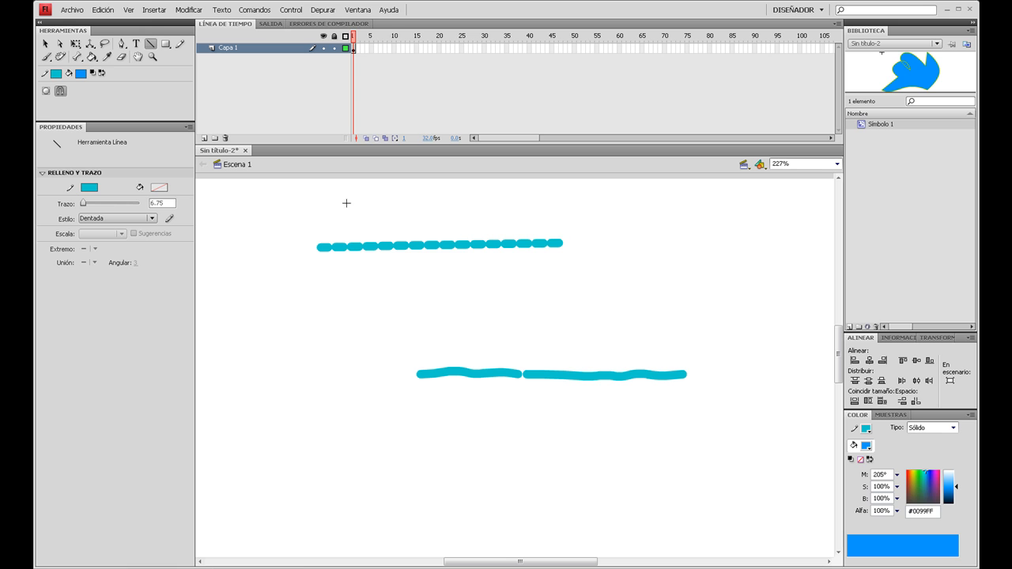
# - Select both lines on the stage and change their stroke color to blue
pyautogui.click(45, 43)
pyautogui.moveTo(277, 205); pyautogui.dragTo(777, 470)
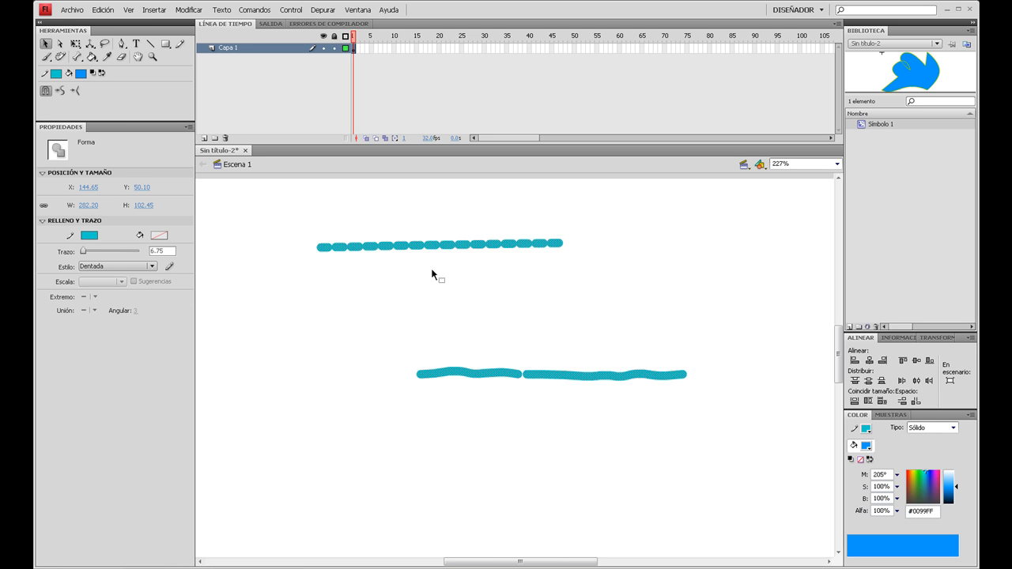
pyautogui.click(89, 237)
pyautogui.click(144, 290)
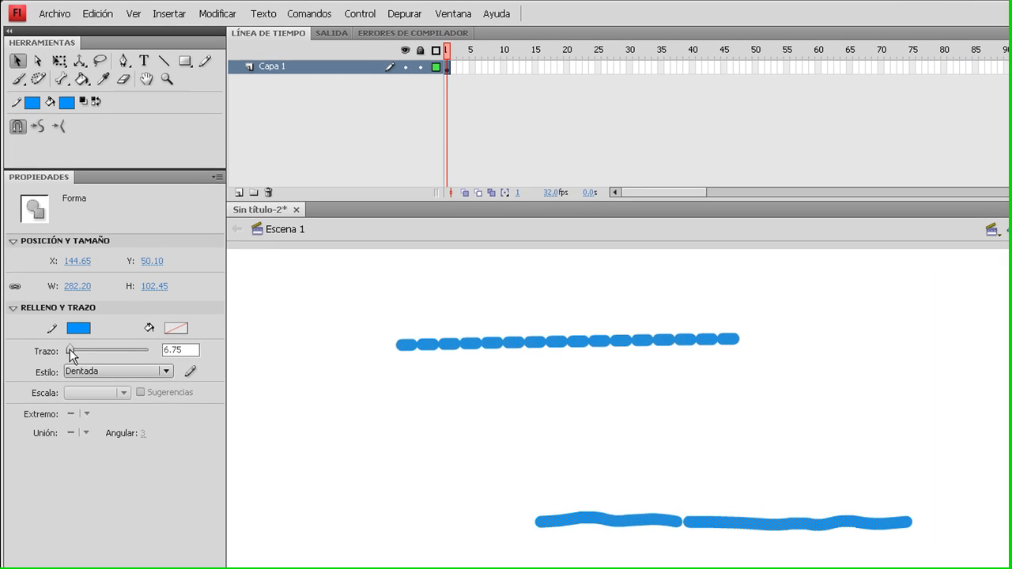
# - Set the selected lines' stroke thickness to 0.10 and their style to Discontinua
pyautogui.moveTo(82, 251); pyautogui.dragTo(84, 249)
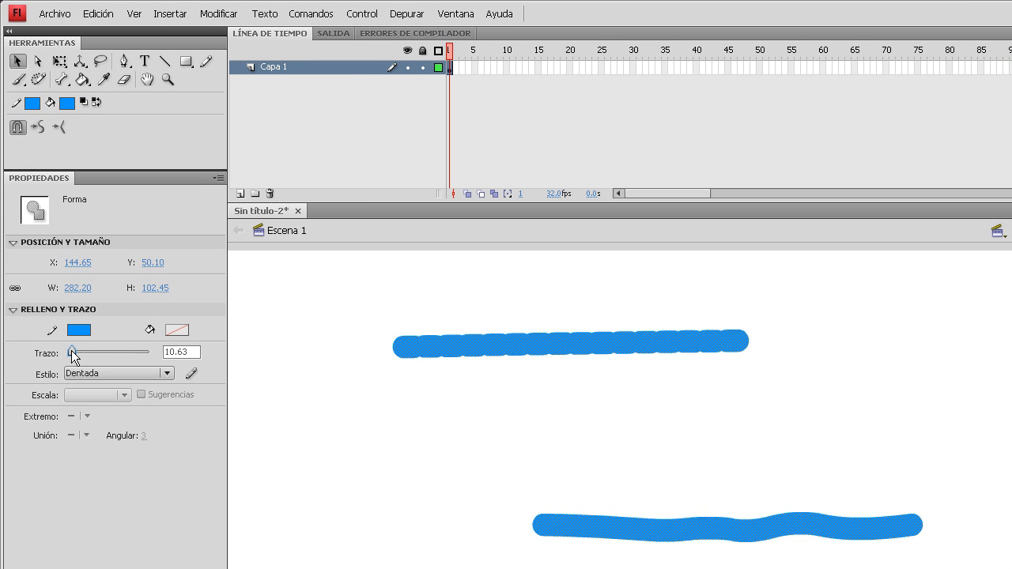
pyautogui.moveTo(72, 351); pyautogui.dragTo(65, 354)
pyautogui.click(95, 376)
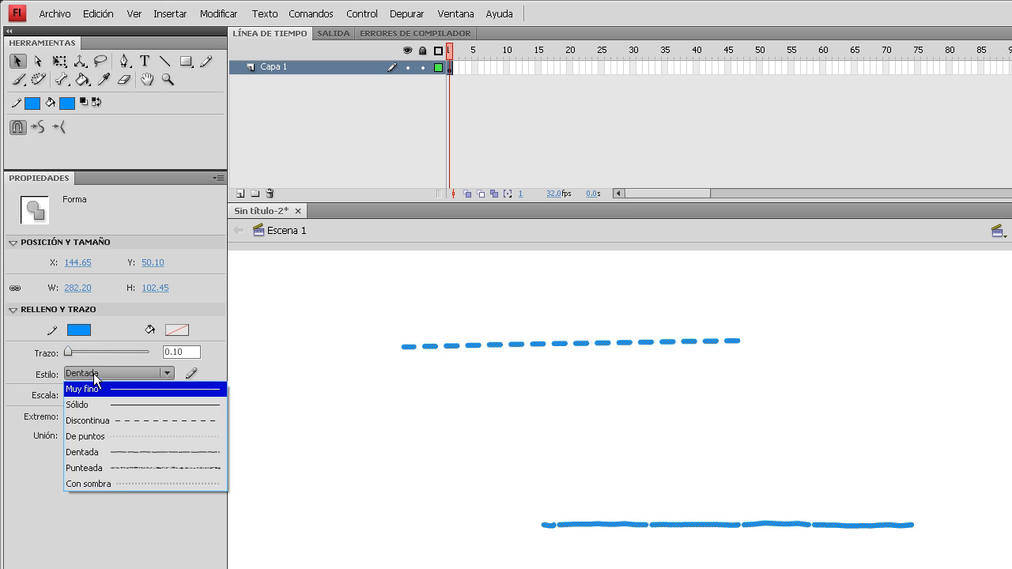
pyautogui.click(88, 420)
pyautogui.click(391, 444)
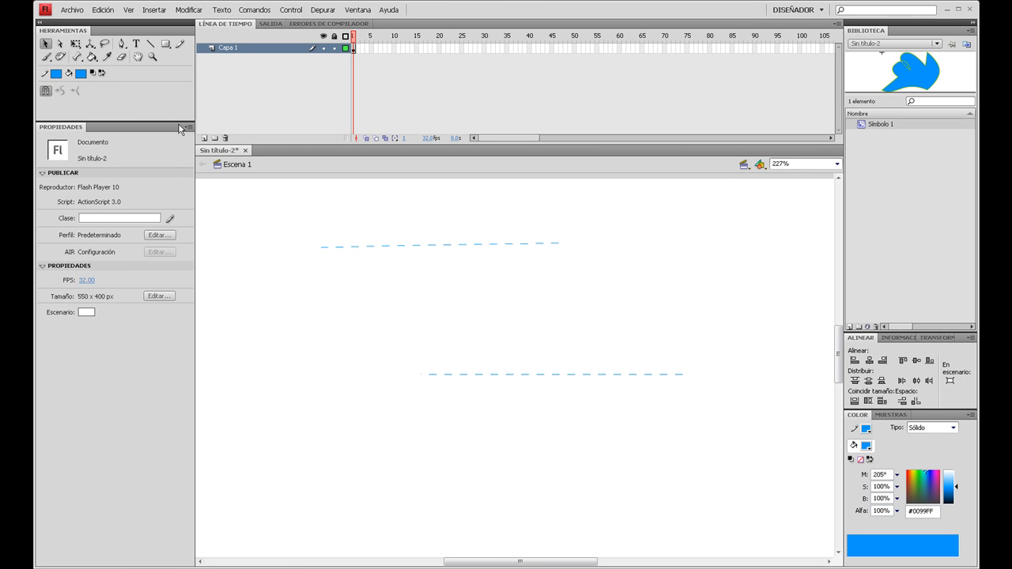
# - Draw four connected dashed lines with the Line tool, forming a slanted parallelogram around the upper line
pyautogui.click(151, 46)
pyautogui.moveTo(349, 320); pyautogui.dragTo(703, 320)
pyautogui.moveTo(771, 310); pyautogui.dragTo(446, 451)
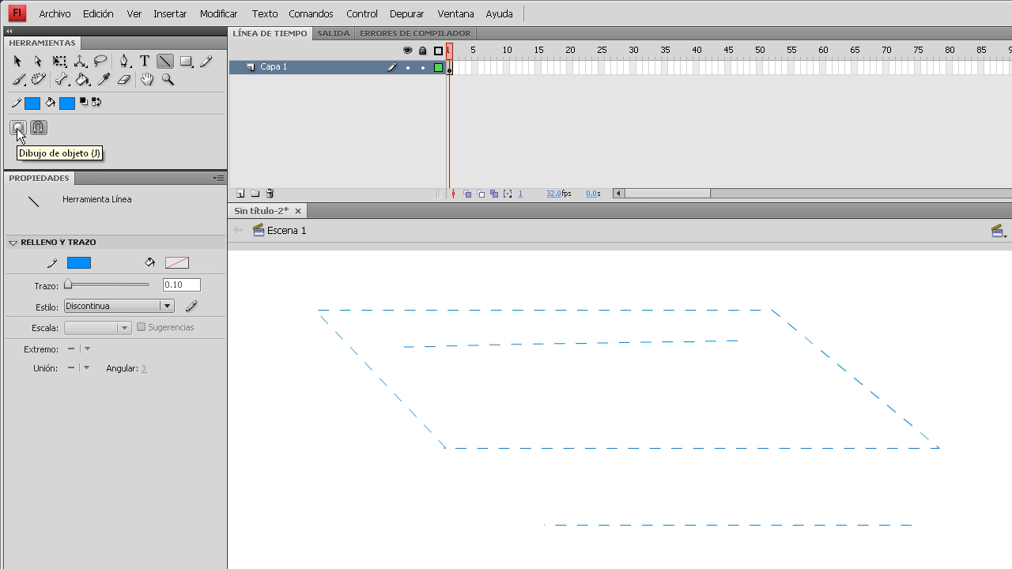
# - Turn on Object Drawing and draw four dashed lines forming a quadrilateral below, with an upper side about 280 px long
pyautogui.moveTo(328, 410); pyautogui.dragTo(679, 409)
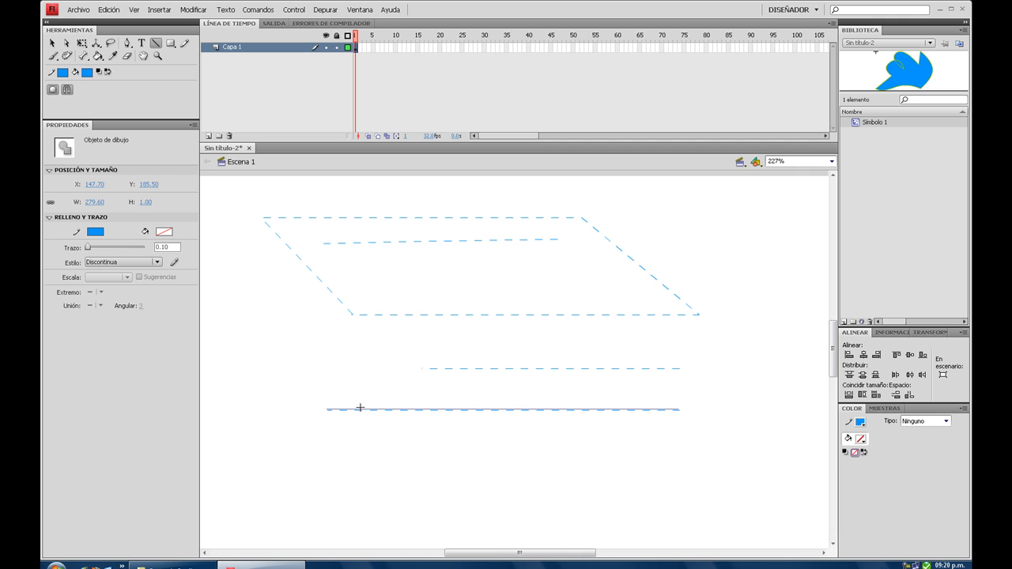
pyautogui.moveTo(333, 414); pyautogui.dragTo(492, 510)
pyautogui.moveTo(491, 510)
pyautogui.mouseDown()
pyautogui.moveTo(633, 499)
pyautogui.moveTo(712, 522)
pyautogui.moveTo(671, 427)
pyautogui.moveTo(673, 404)
pyautogui.moveTo(677, 413)
pyautogui.mouseUp()
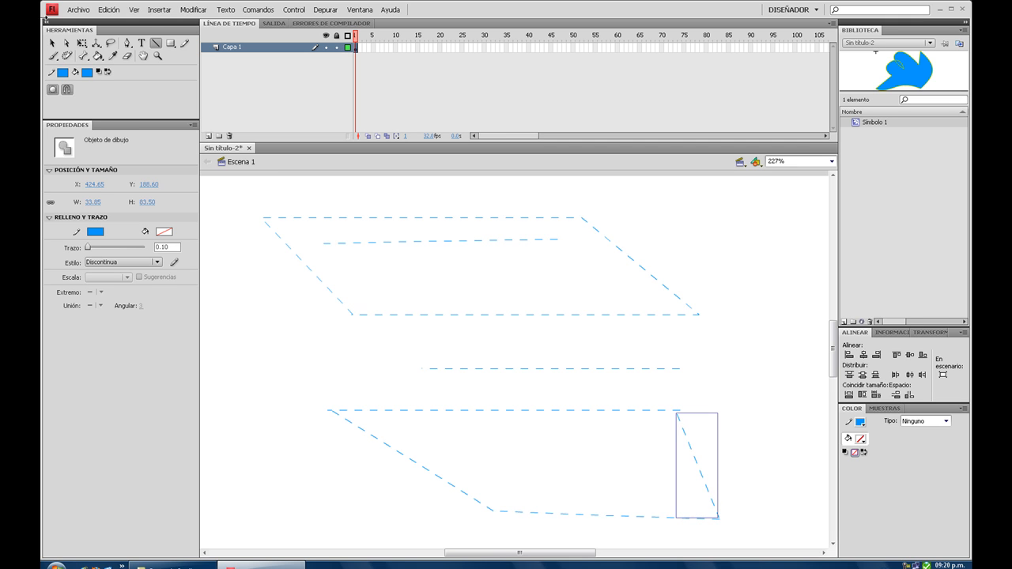
# - Select individual sides of the lower quadrilateral with the Selection tool, and delete the whole quadrilateral
pyautogui.click(49, 44)
pyautogui.click(371, 428)
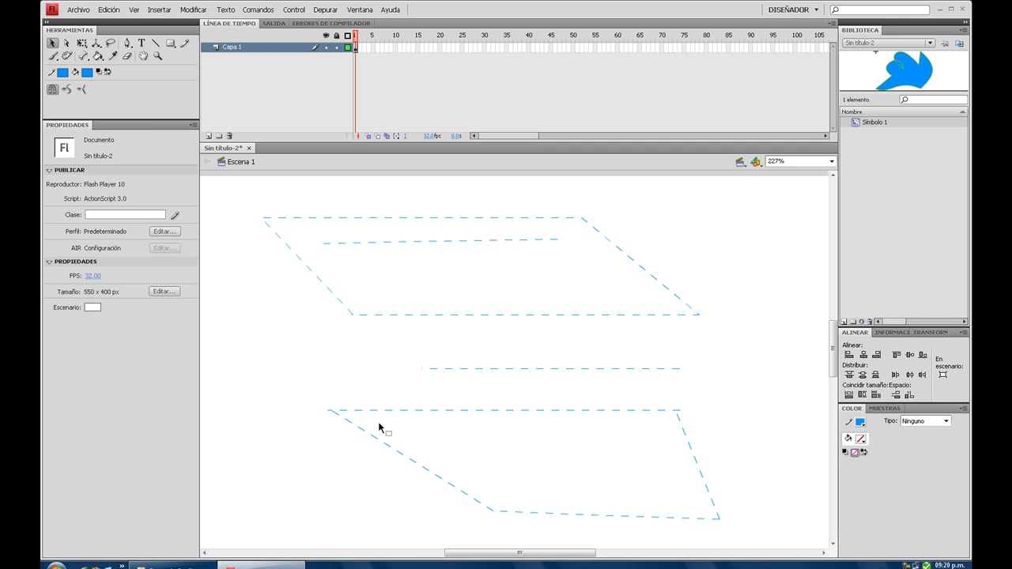
pyautogui.click(385, 413)
pyautogui.click(402, 456)
pyautogui.click(558, 518)
pyautogui.click(556, 520)
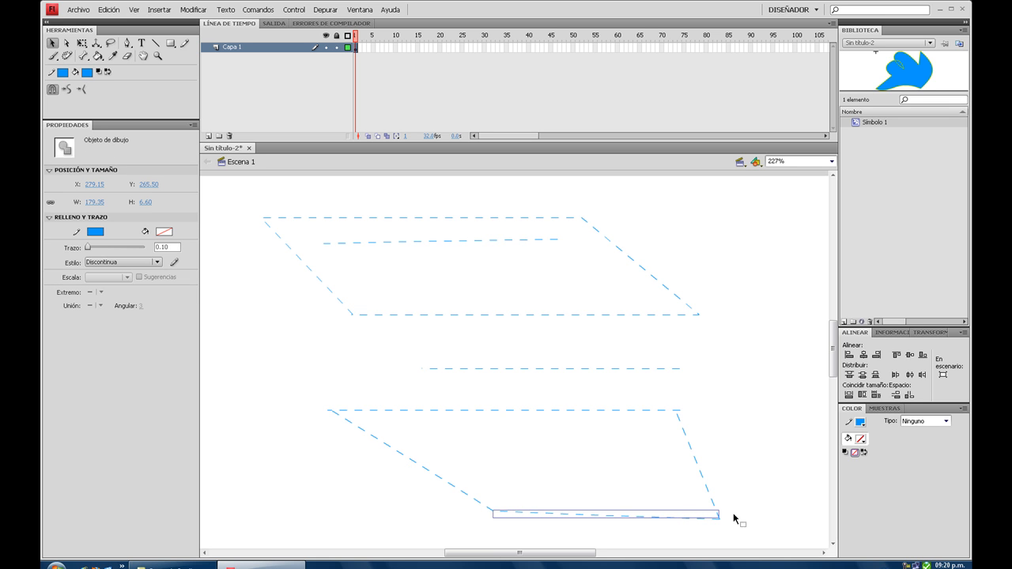
pyautogui.click(707, 490)
pyautogui.moveTo(295, 385); pyautogui.dragTo(757, 553)
pyautogui.press('Delete')
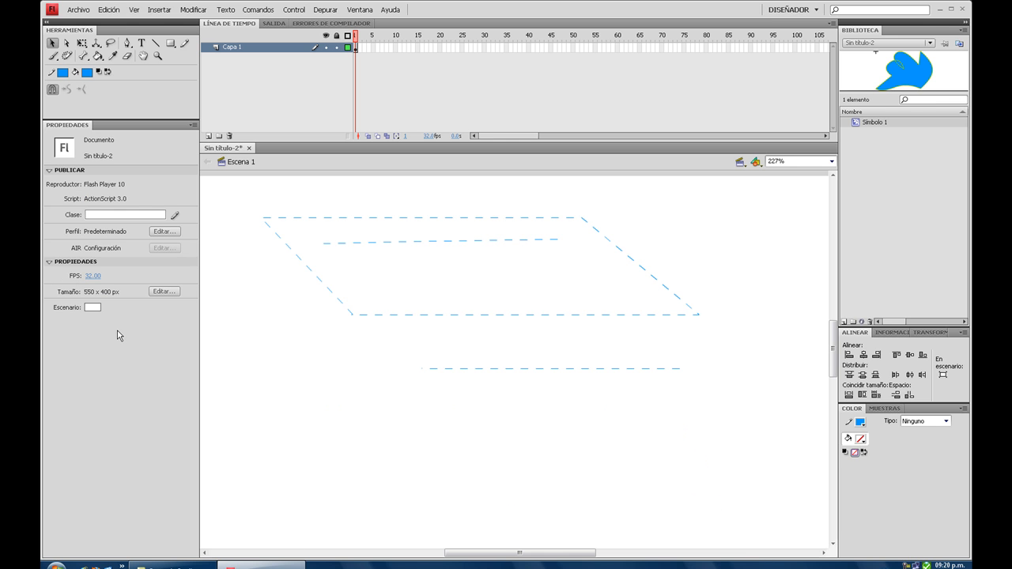
# - Pick the Rectangle tool from the shape tools, and clear all remaining dashed lines from the stage
pyautogui.click(156, 42)
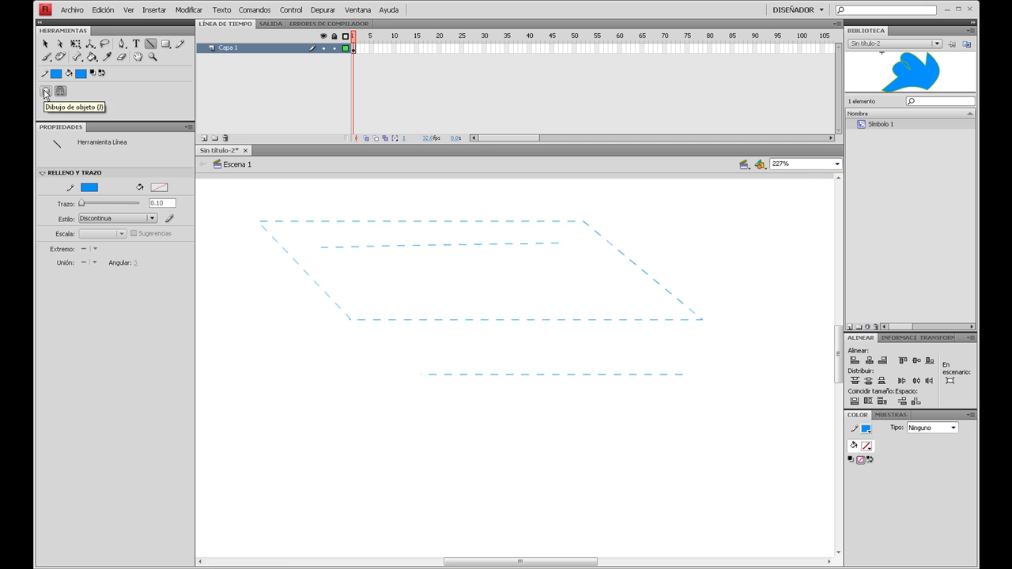
pyautogui.click(166, 45)
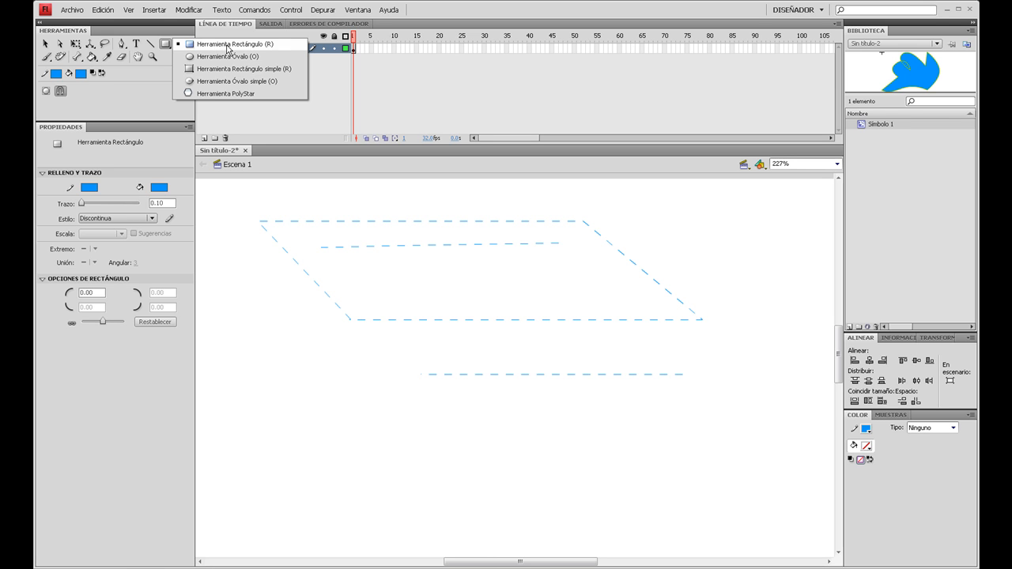
pyautogui.click(226, 45)
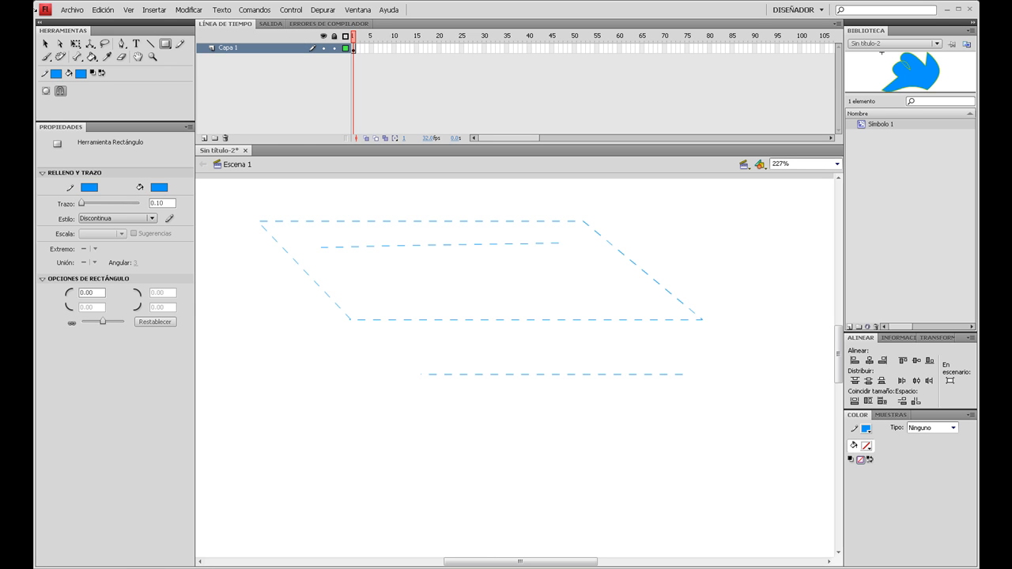
pyautogui.click(45, 43)
pyautogui.moveTo(227, 187); pyautogui.dragTo(741, 431)
pyautogui.press('Delete')
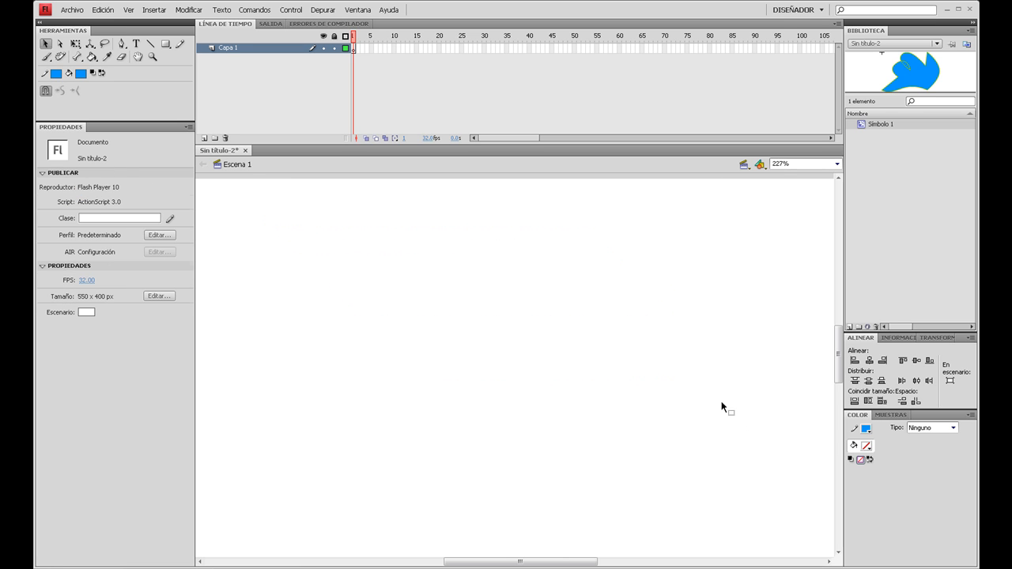
# - Draw a wide blue rectangle across the upper part of the stage and a square below it
pyautogui.click(165, 44)
pyautogui.moveTo(376, 231)
pyautogui.mouseDown()
pyautogui.moveTo(577, 309)
pyautogui.moveTo(693, 289)
pyautogui.mouseUp()
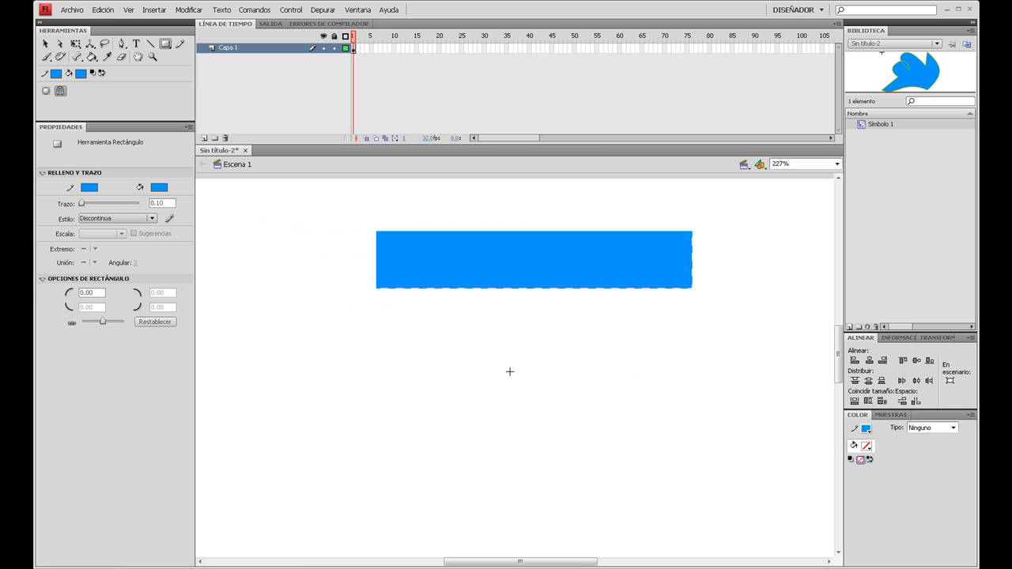
pyautogui.moveTo(490, 343); pyautogui.dragTo(625, 479)
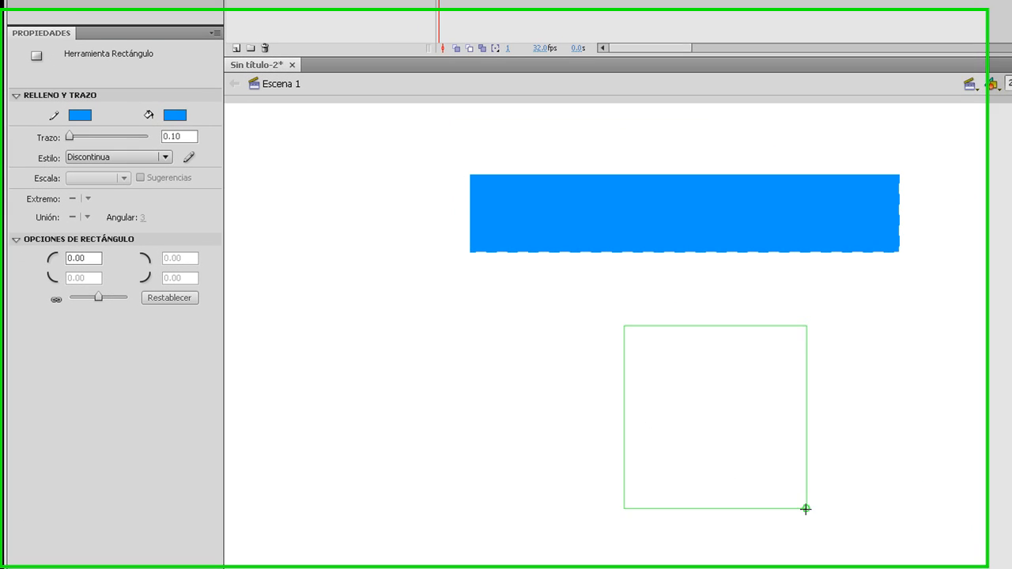
pyautogui.moveTo(831, 513)
pyautogui.mouseDown()
pyautogui.moveTo(870, 538)
pyautogui.moveTo(825, 506)
pyautogui.moveTo(877, 561)
pyautogui.mouseUp()
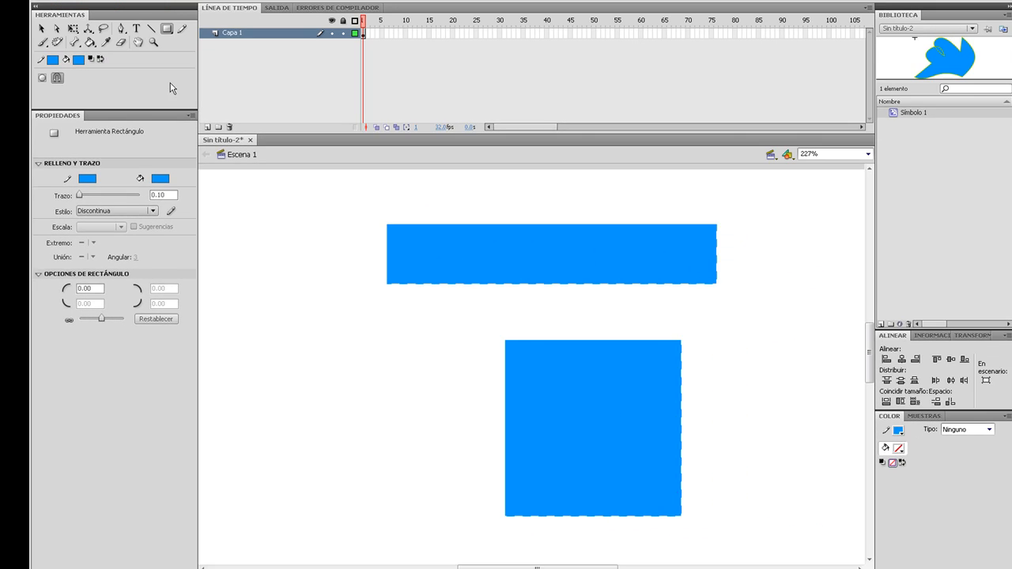
# - Select the rectangle and the square together and delete them
pyautogui.click(43, 29)
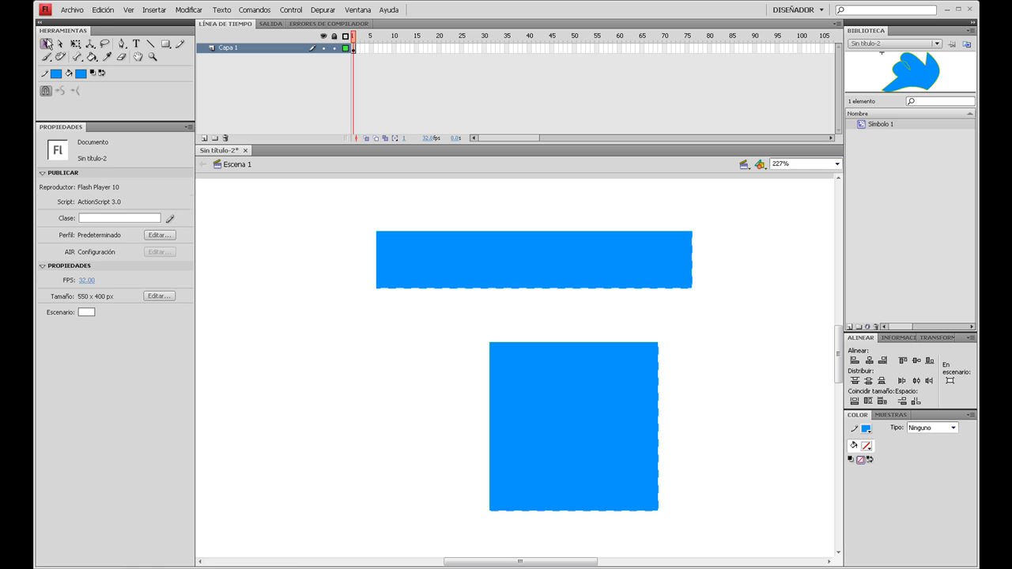
pyautogui.moveTo(339, 197); pyautogui.dragTo(762, 546)
pyautogui.press('Delete')
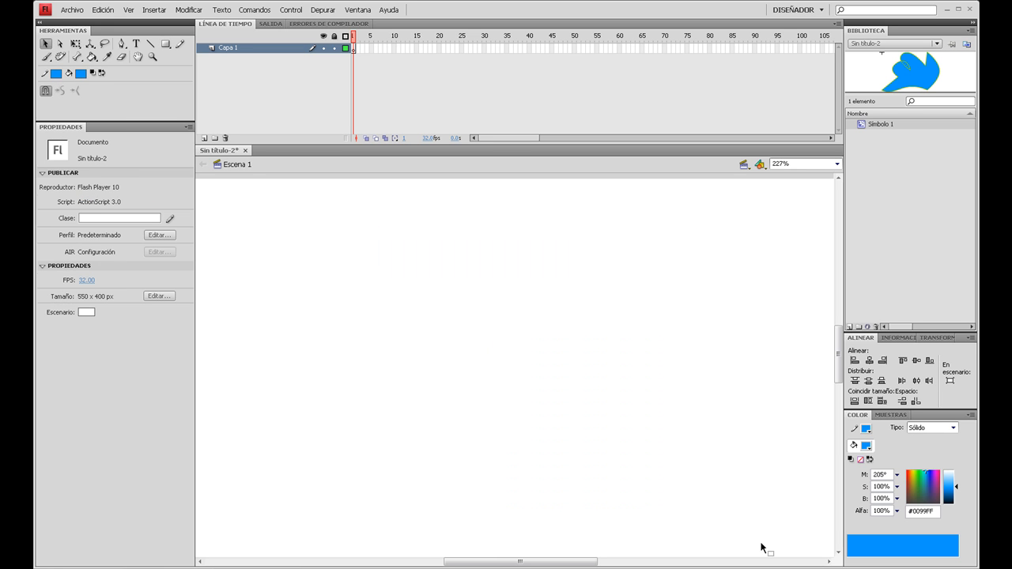
# - Set the Rectangle tool's stroke color to golden orange and its fill color to brown #996600
pyautogui.click(165, 43)
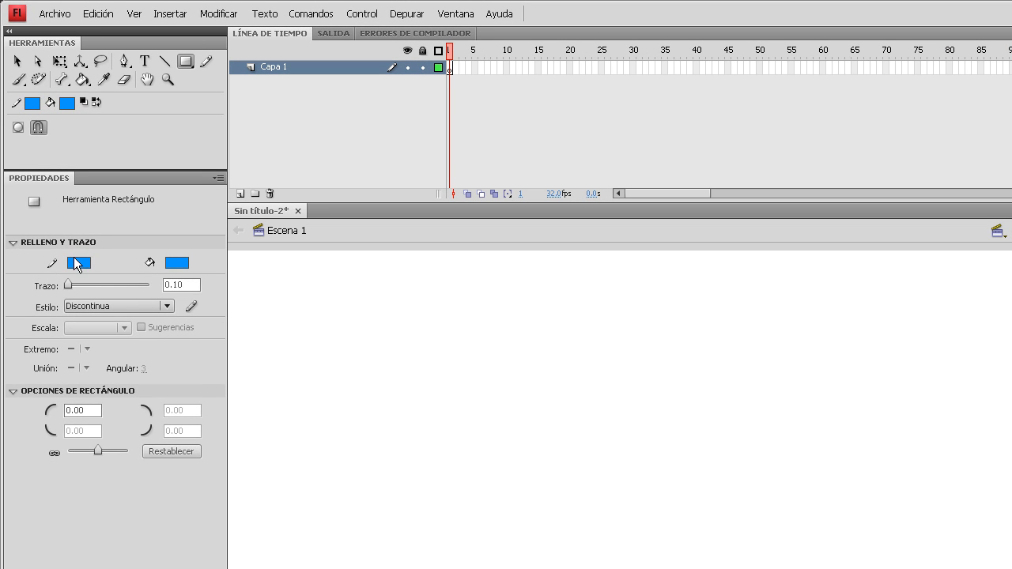
pyautogui.click(75, 264)
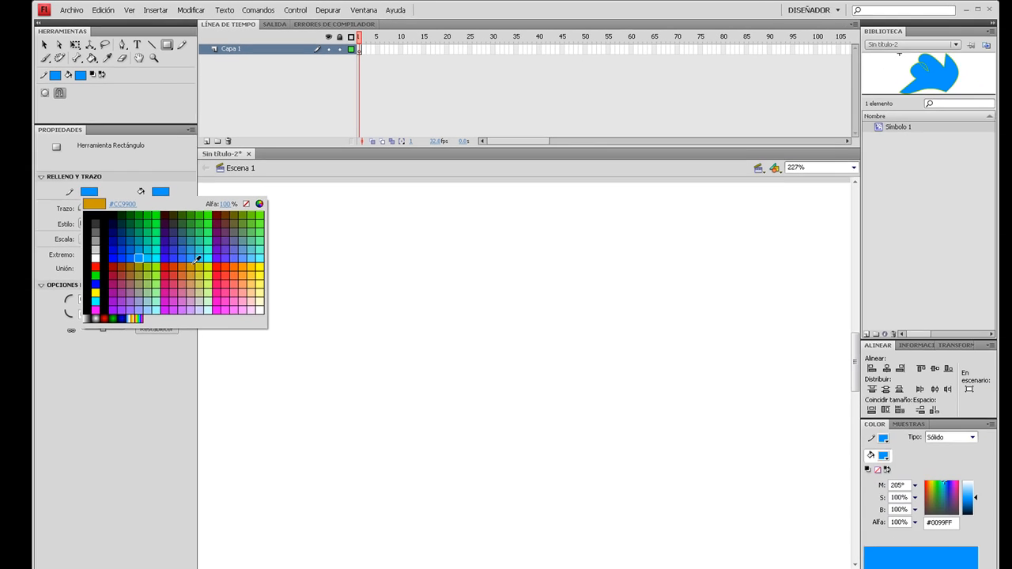
pyautogui.click(205, 339)
pyautogui.click(172, 242)
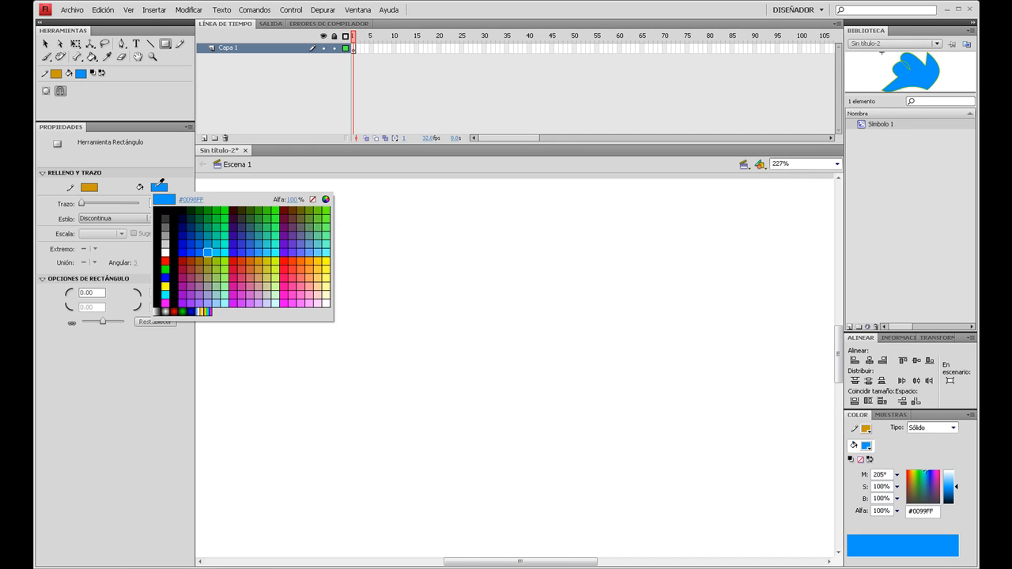
pyautogui.click(201, 257)
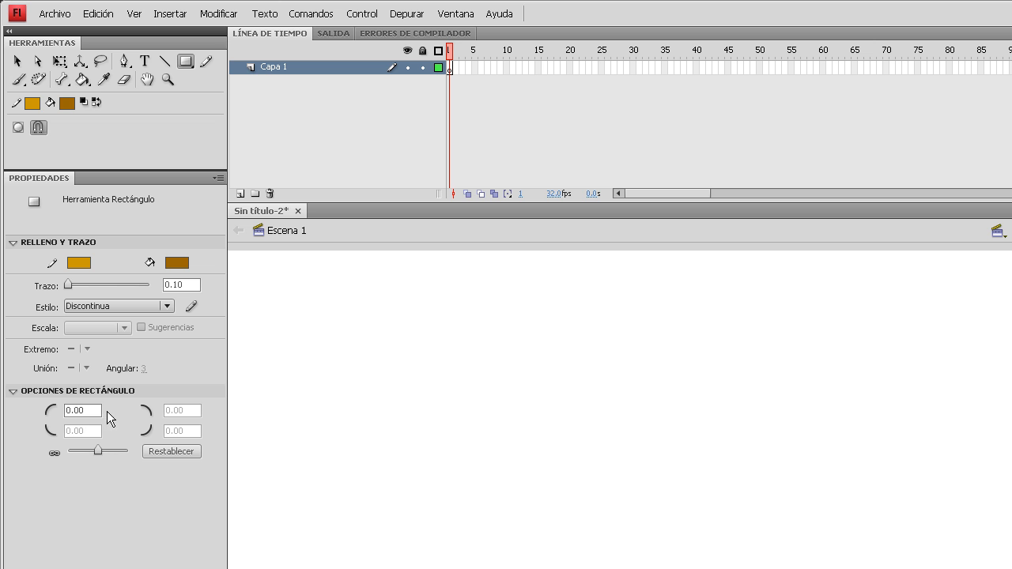
# - Set the rectangle corner radius to 10 and draw three rounded rectangles of different proportions on the stage
pyautogui.click(94, 410)
pyautogui.write('10')
pyautogui.moveTo(373, 347); pyautogui.dragTo(625, 536)
pyautogui.moveTo(741, 340); pyautogui.dragTo(752, 408)
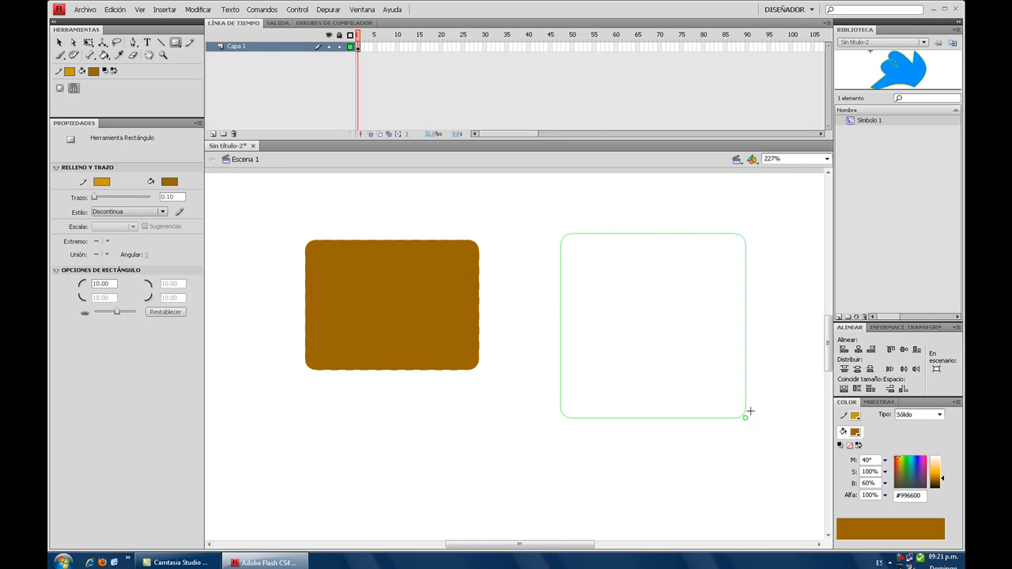
pyautogui.moveTo(378, 420); pyautogui.dragTo(566, 496)
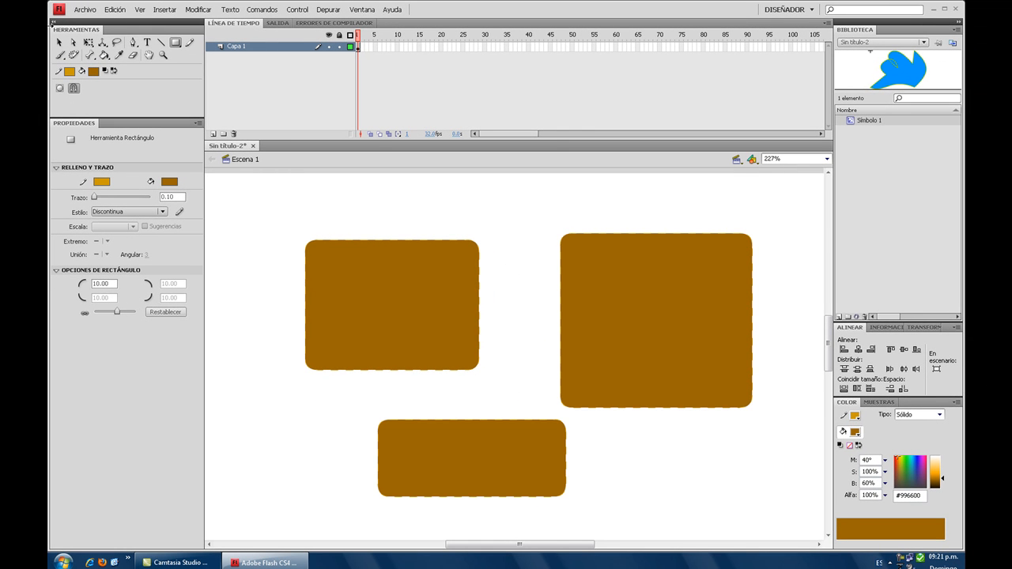
# - Clear the rounded rectangles, and draw a flat ellipse and a larger circle with the Oval tool
pyautogui.hotkey('ctrl', 'a')
pyautogui.press('Delete')
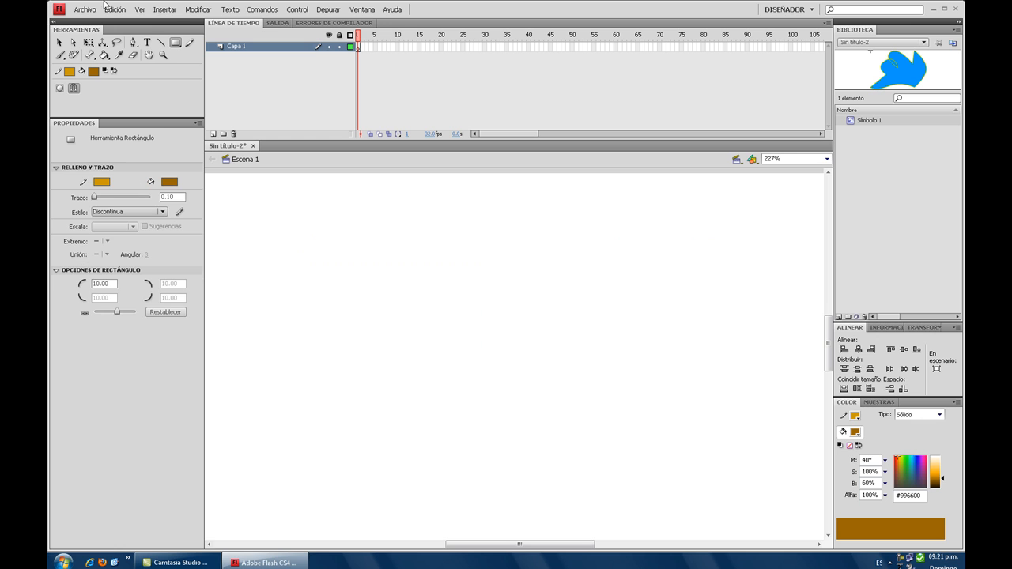
pyautogui.click(175, 42)
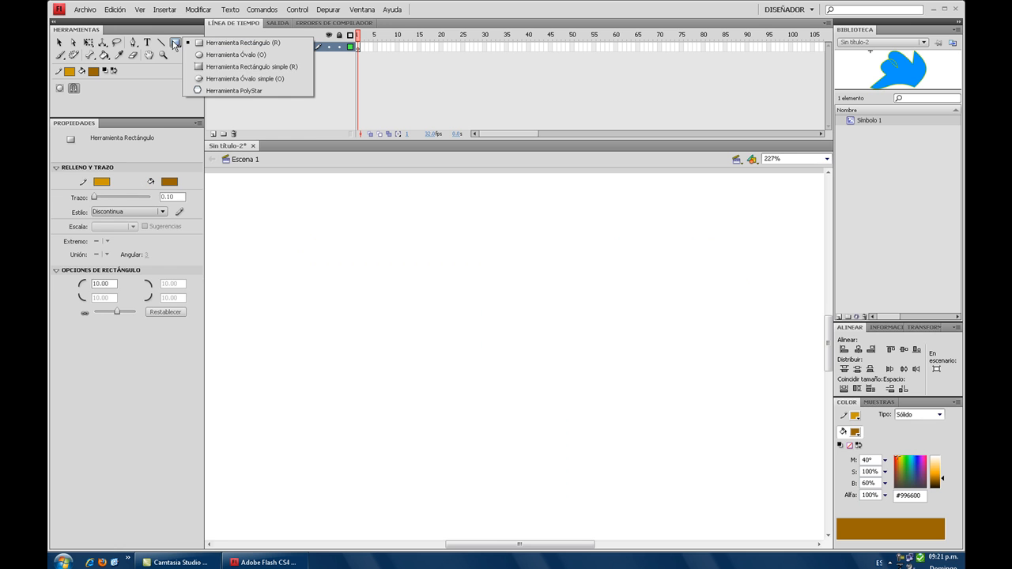
pyautogui.click(224, 55)
pyautogui.moveTo(333, 215); pyautogui.dragTo(497, 282)
pyautogui.moveTo(562, 329); pyautogui.dragTo(736, 476)
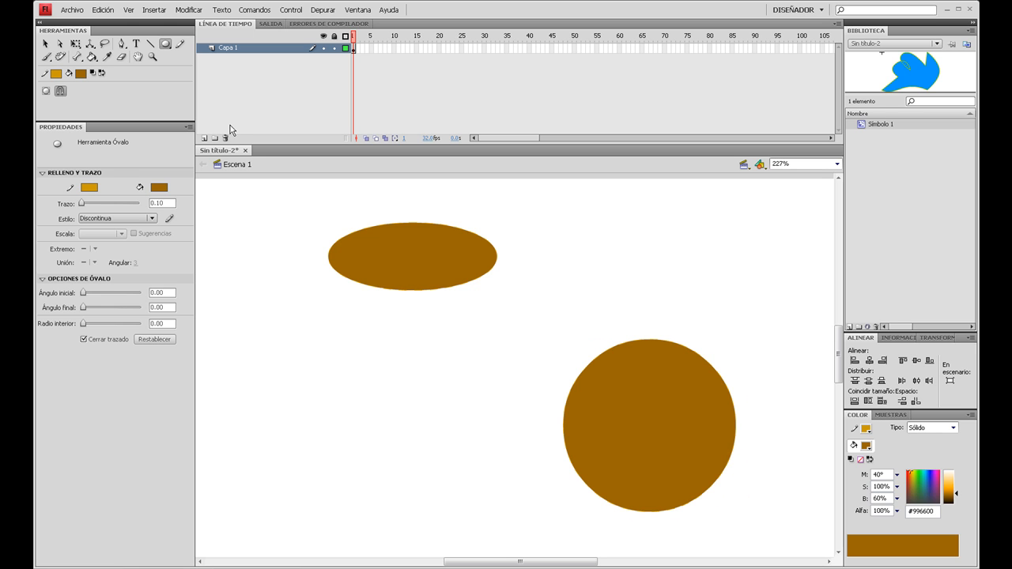
# - Clear the ovals from the stage, and set the Oval tool's stroke to blue and its fill to a lighter blue
pyautogui.hotkey('ctrl', 'a')
pyautogui.press('Delete')
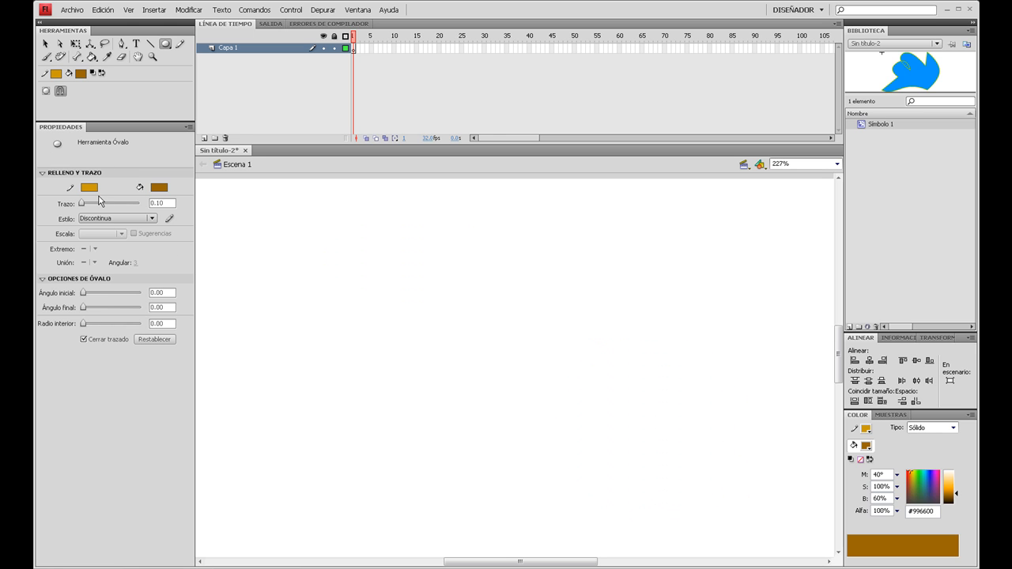
pyautogui.click(87, 187)
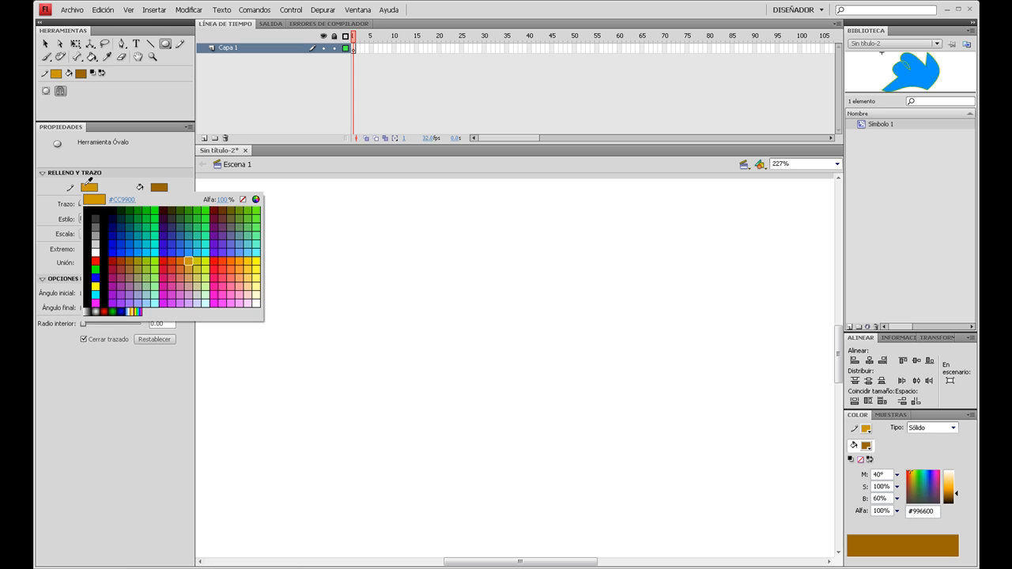
pyautogui.click(130, 251)
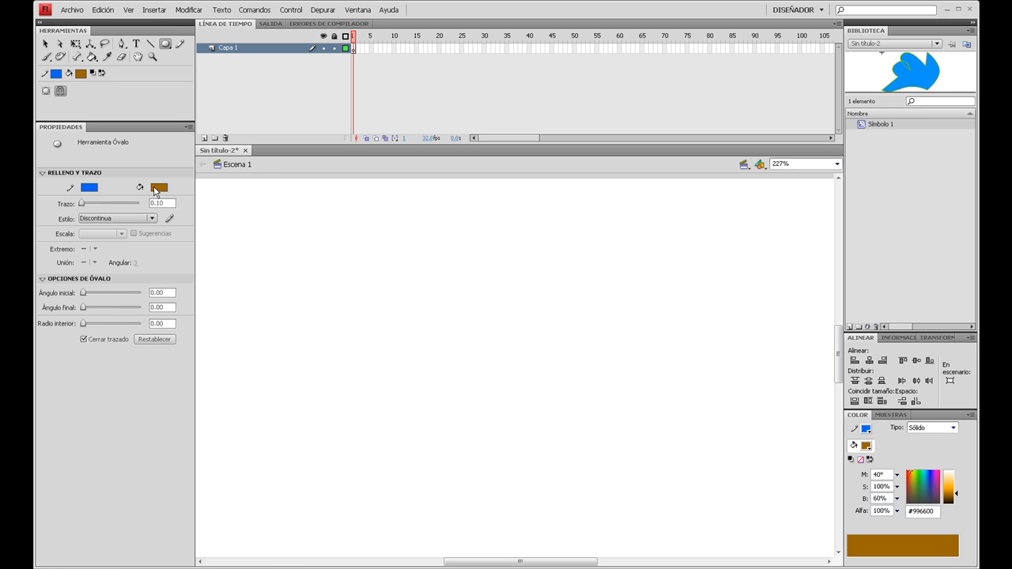
pyautogui.click(155, 191)
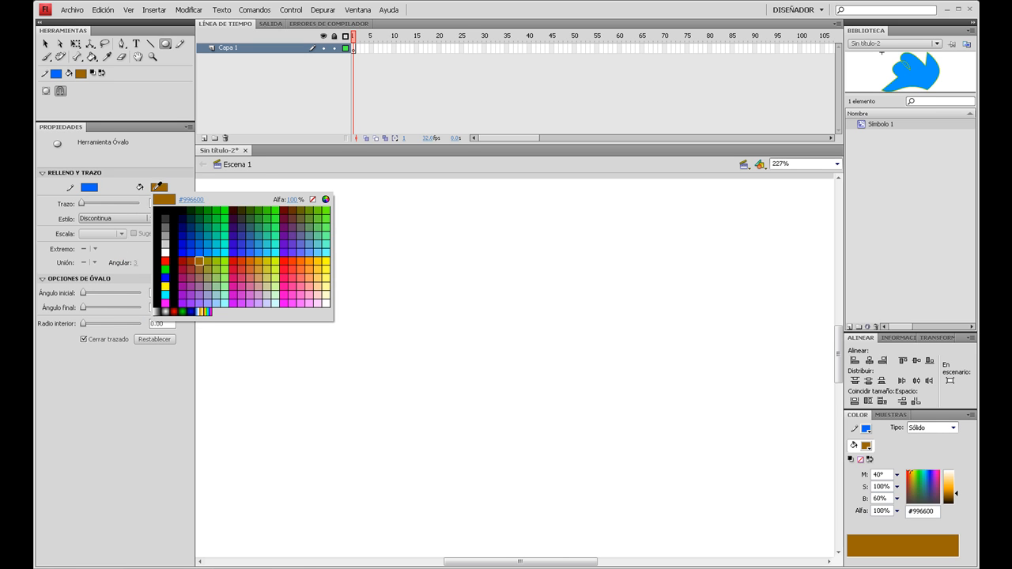
pyautogui.click(208, 250)
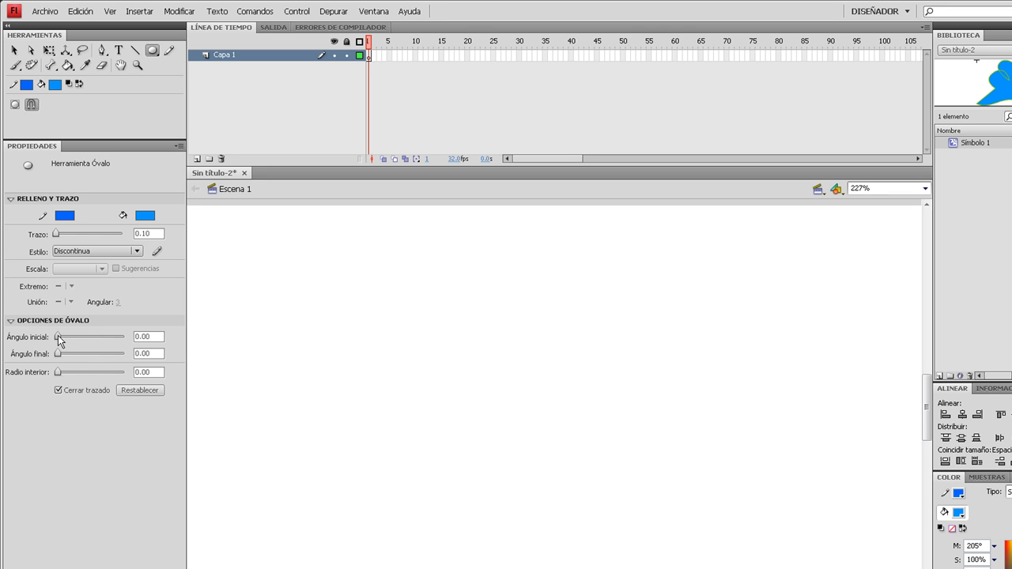
# - Draw a ring segment with start angle 97.86, end angle 150.29 and inner radius 49.98, and clear it from the stage
pyautogui.moveTo(59, 336); pyautogui.dragTo(59, 355)
pyautogui.moveTo(430, 280); pyautogui.dragTo(711, 543)
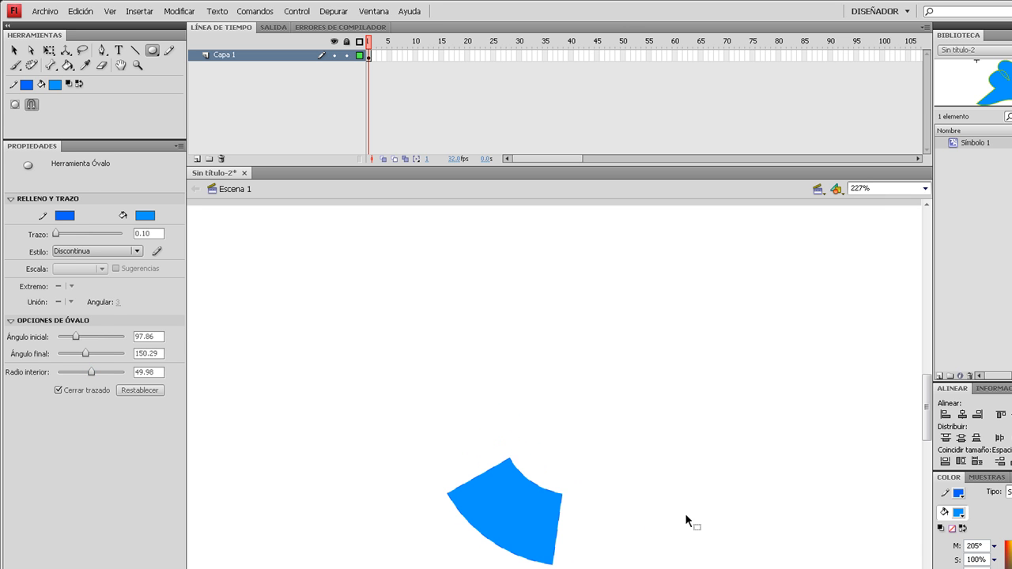
pyautogui.hotkey('ctrl', 'a')
pyautogui.press('Delete')
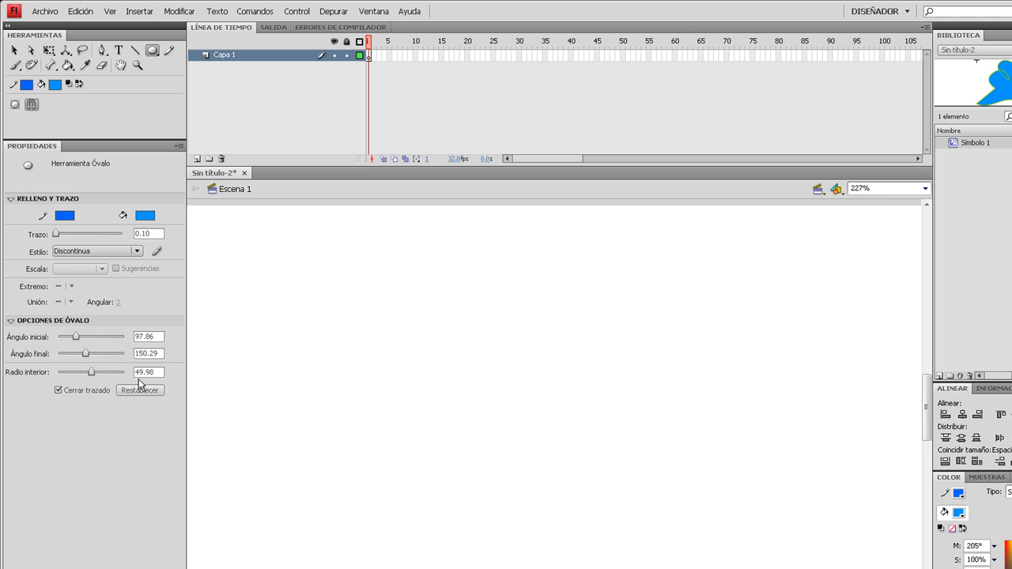
# - Draw and undo another trial oval, and reset the oval options to their defaults
pyautogui.moveTo(517, 235); pyautogui.dragTo(715, 437)
pyautogui.hotkey('ctrl', 'z')
pyautogui.click(139, 390)
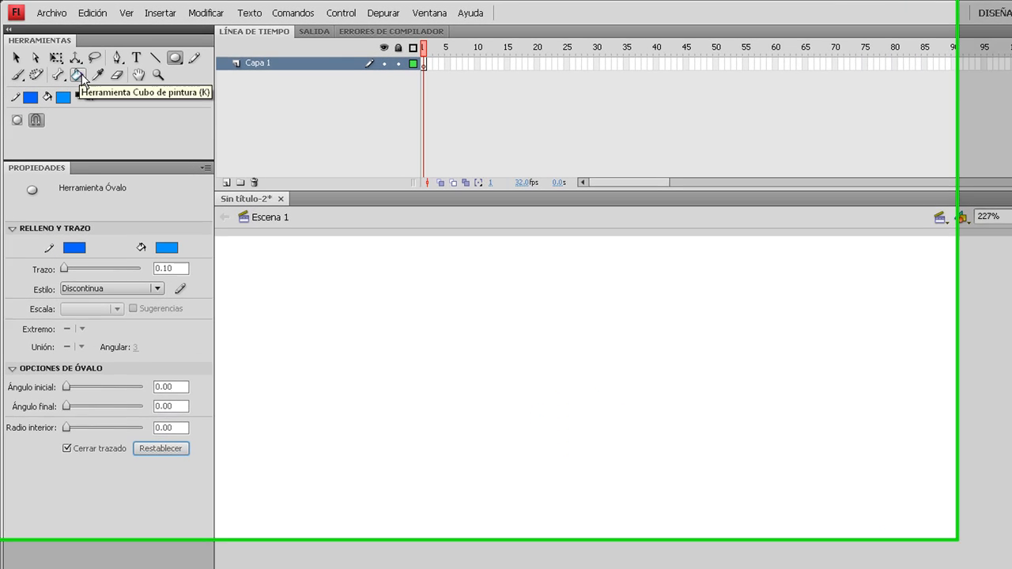
# - Draw a square about 163 px wide with the Rectangle Primitive tool, and round all its corners to 13.15
pyautogui.click(170, 56)
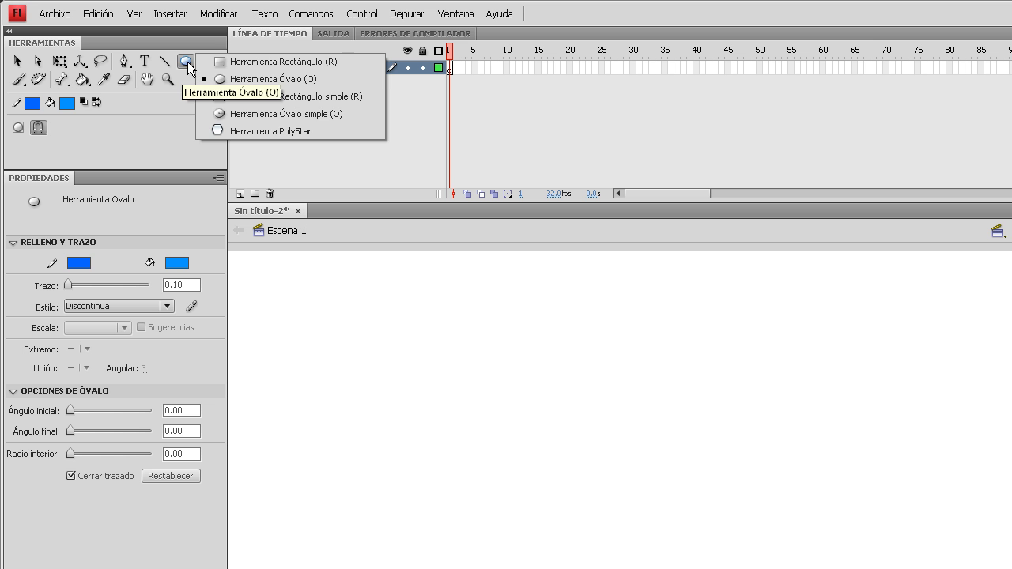
pyautogui.click(257, 99)
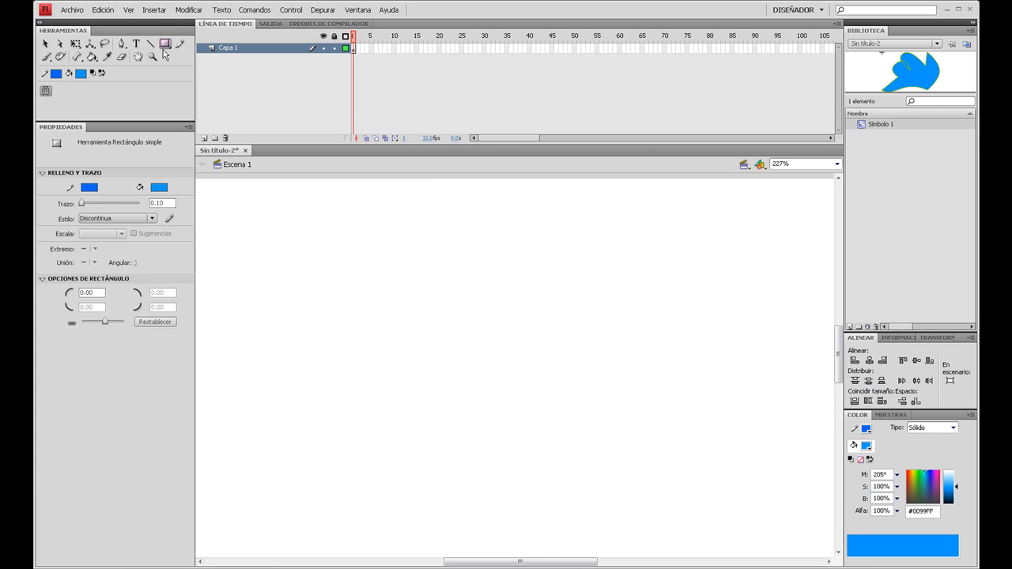
pyautogui.moveTo(413, 221); pyautogui.dragTo(622, 335)
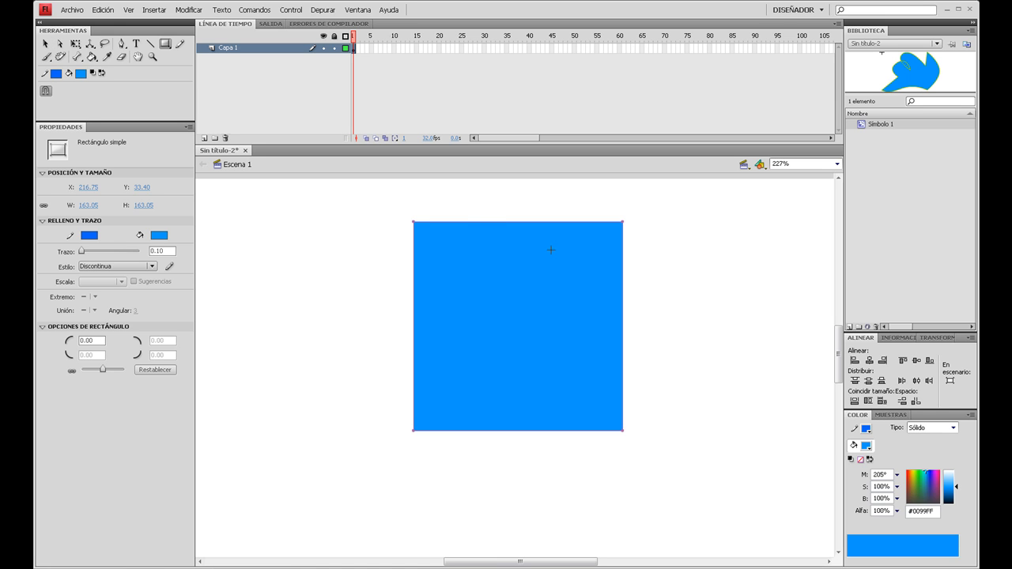
pyautogui.click(45, 43)
pyautogui.moveTo(414, 432); pyautogui.dragTo(448, 432)
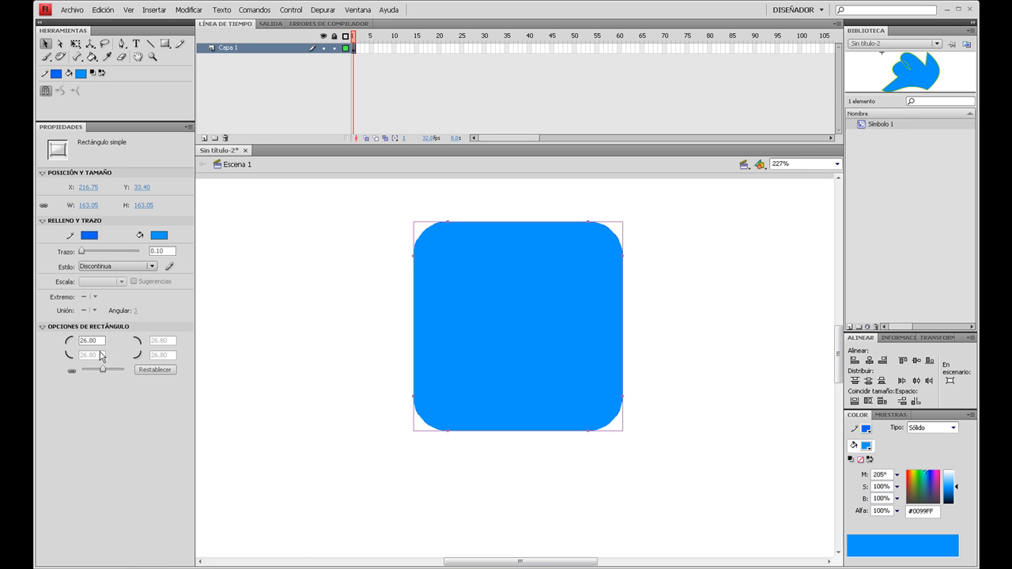
pyautogui.moveTo(101, 373)
pyautogui.mouseDown()
pyautogui.moveTo(85, 372)
pyautogui.moveTo(105, 369)
pyautogui.mouseUp()
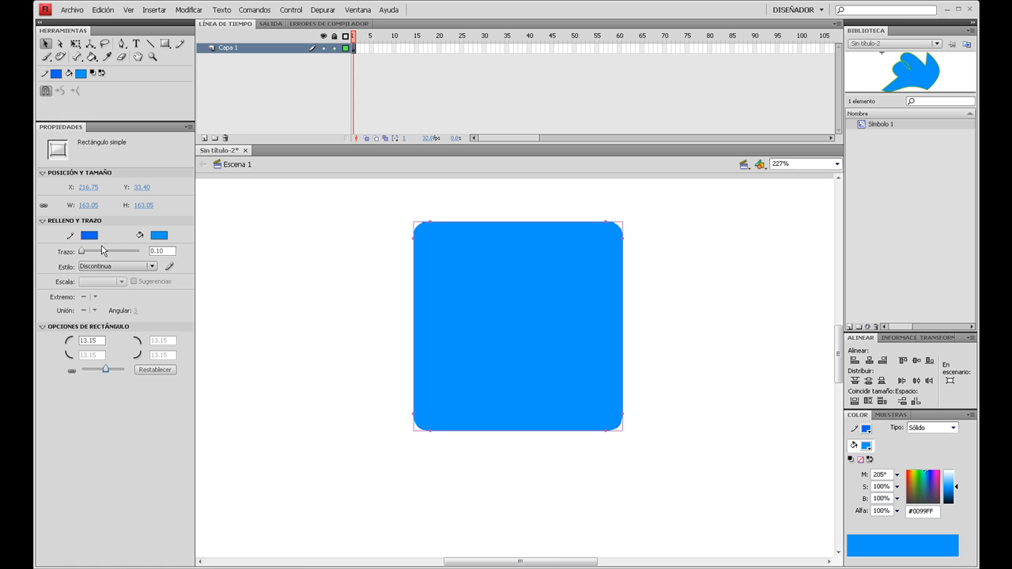
# - Change the rounded square's stroke to rust brown and its fill to dark blue #000066
pyautogui.click(89, 235)
pyautogui.click(125, 307)
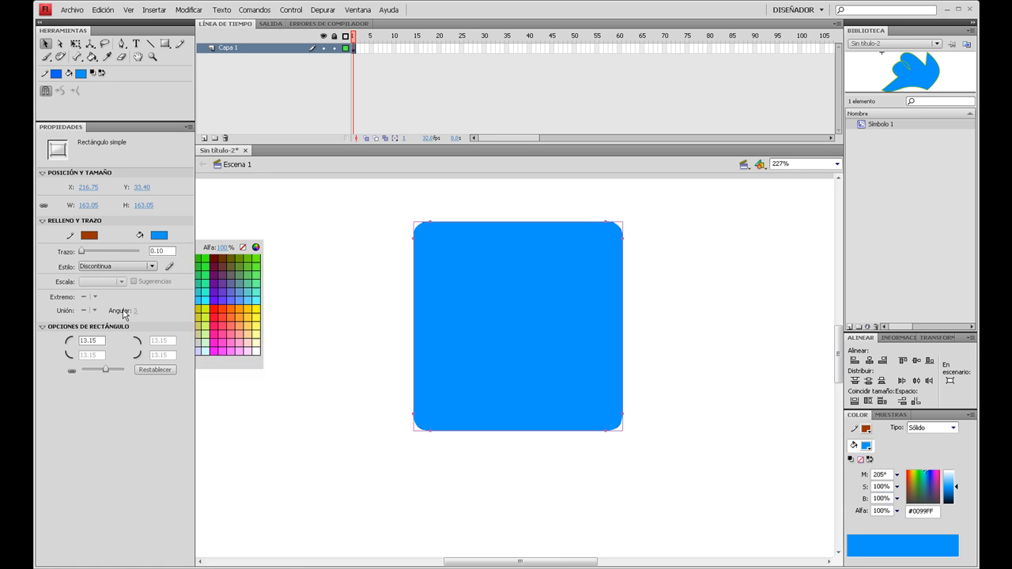
pyautogui.click(159, 235)
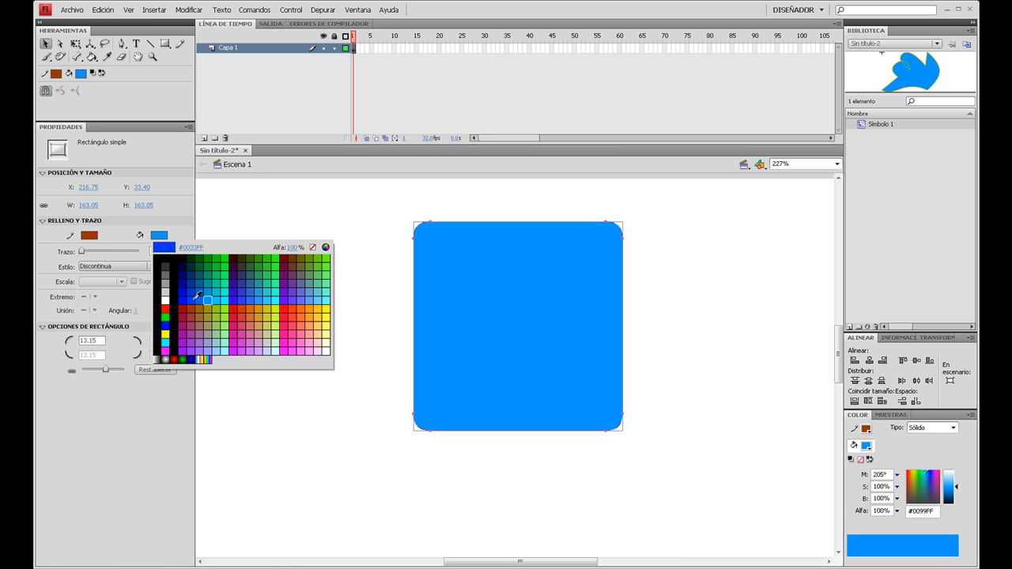
pyautogui.click(183, 277)
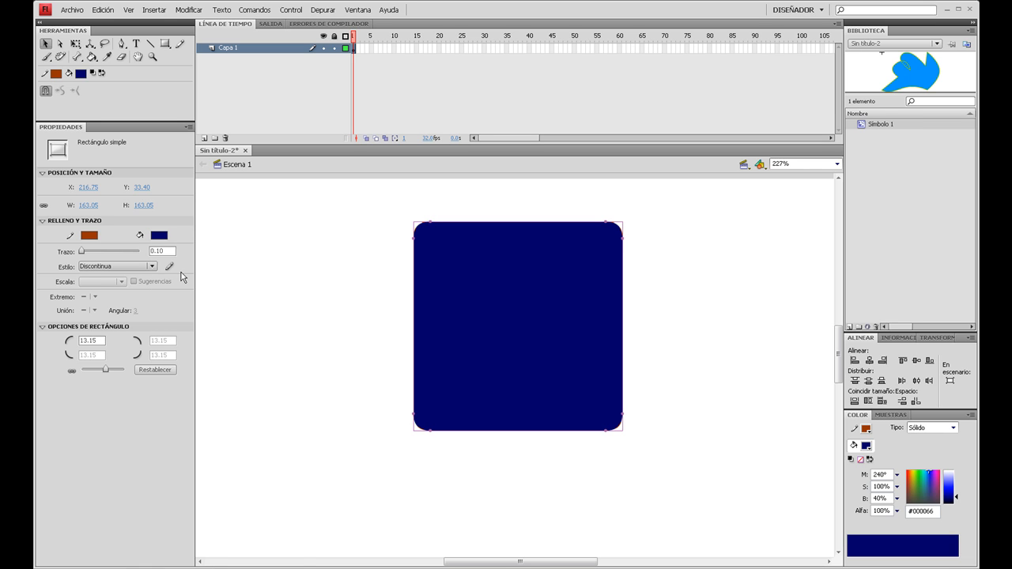
# - Try a 9.80 dashed stroke and a hairline on the square, and finish with a solid 1.00 stroke
pyautogui.moveTo(83, 253); pyautogui.dragTo(85, 254)
pyautogui.click(97, 267)
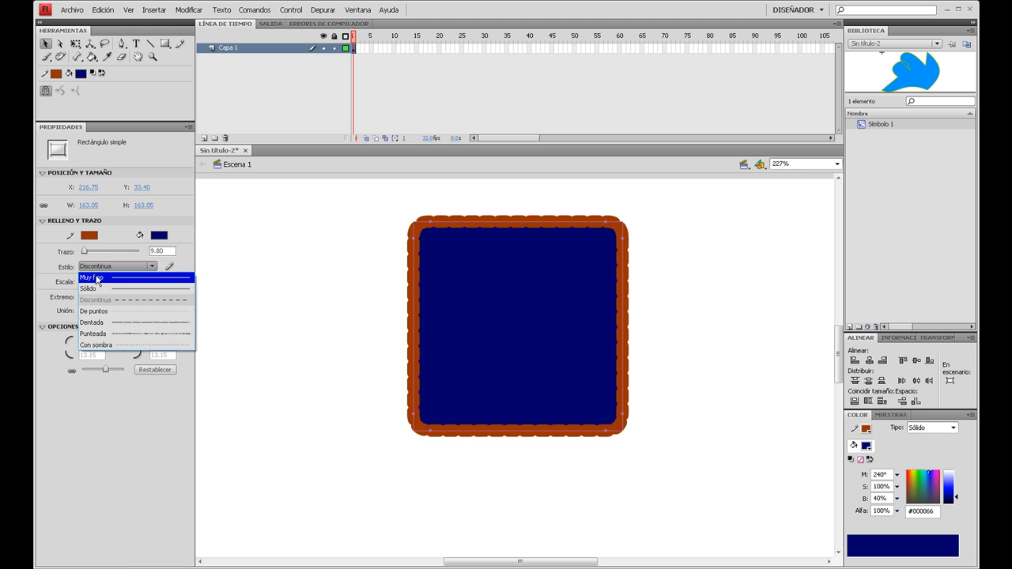
pyautogui.click(97, 272)
pyautogui.click(97, 267)
pyautogui.click(96, 289)
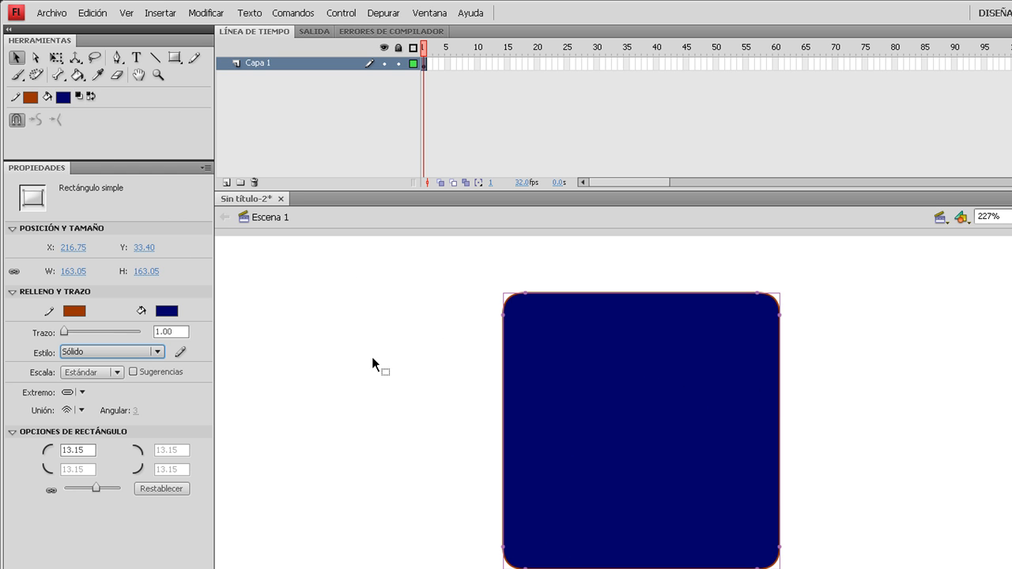
# - Convert the rectangle primitive to a drawing object, enter it for editing, and select its fill
pyautogui.doubleClick(664, 359)
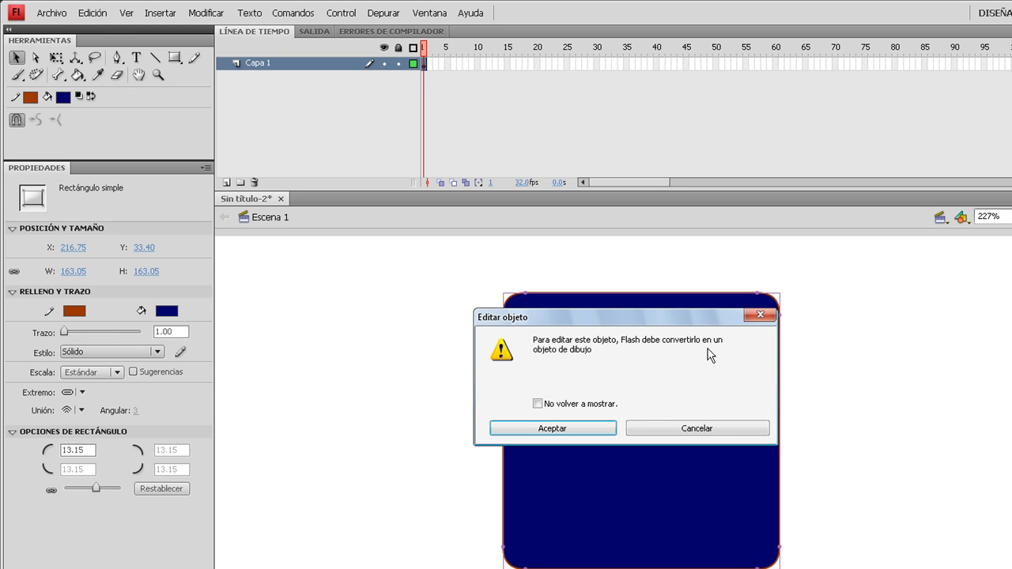
pyautogui.click(576, 428)
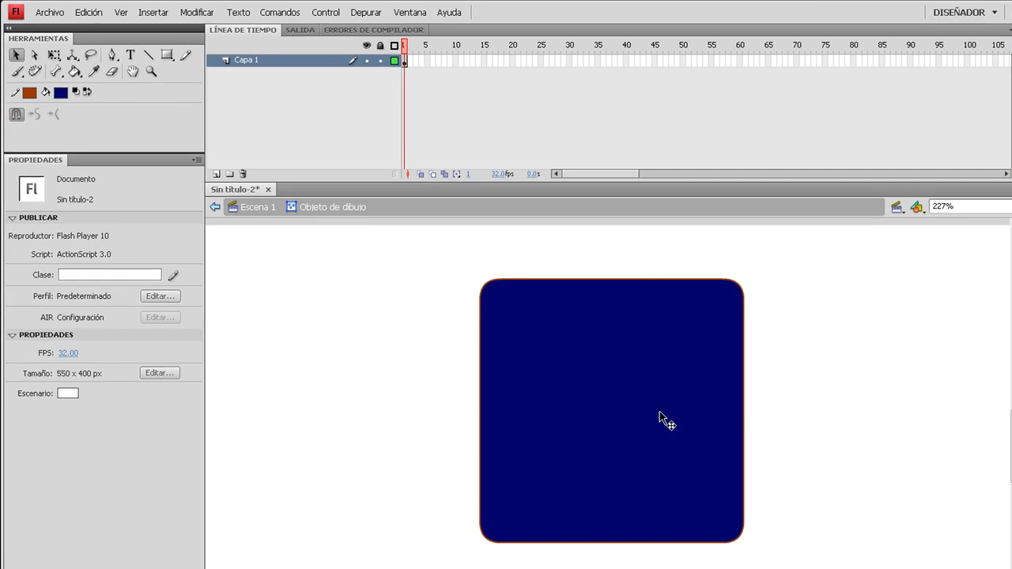
pyautogui.click(555, 331)
pyautogui.click(830, 387)
pyautogui.click(614, 332)
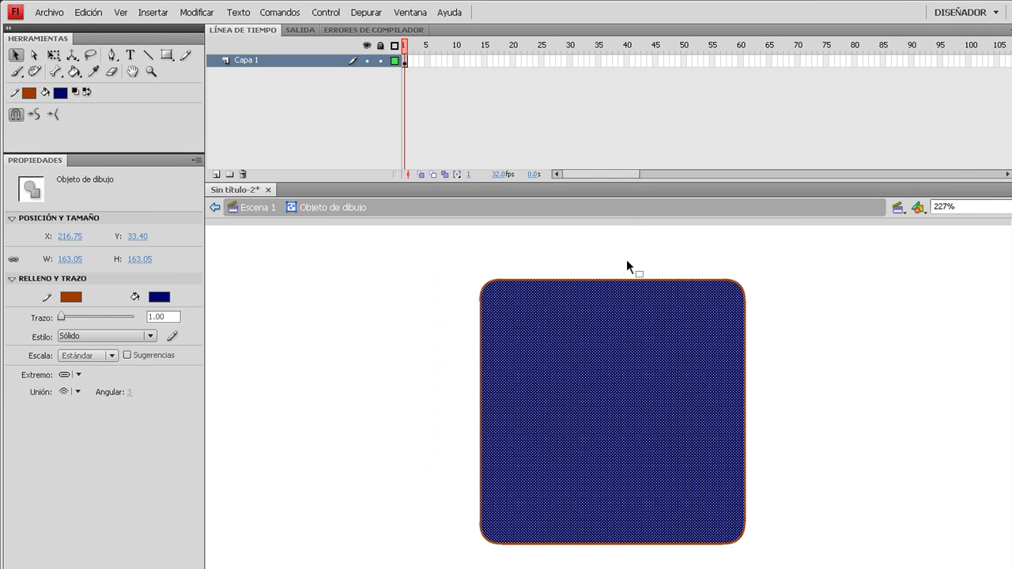
# - Bend all four sides of the rounded square inward into curves, and return to Escena 1
pyautogui.click(568, 237)
pyautogui.moveTo(586, 279); pyautogui.dragTo(581, 348)
pyautogui.moveTo(618, 552); pyautogui.dragTo(618, 489)
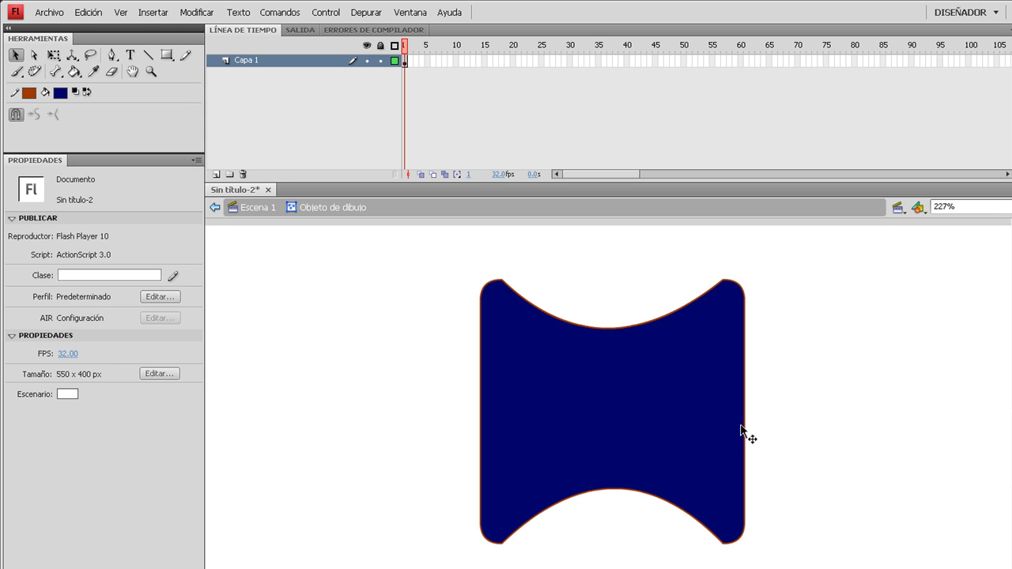
pyautogui.moveTo(745, 429); pyautogui.dragTo(715, 428)
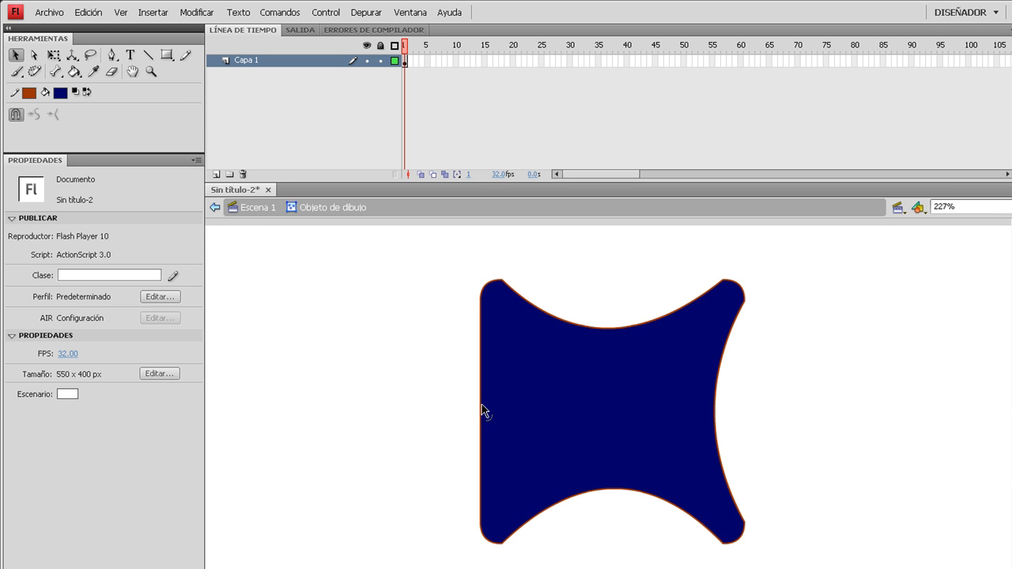
pyautogui.moveTo(482, 404); pyautogui.dragTo(511, 407)
pyautogui.click(255, 212)
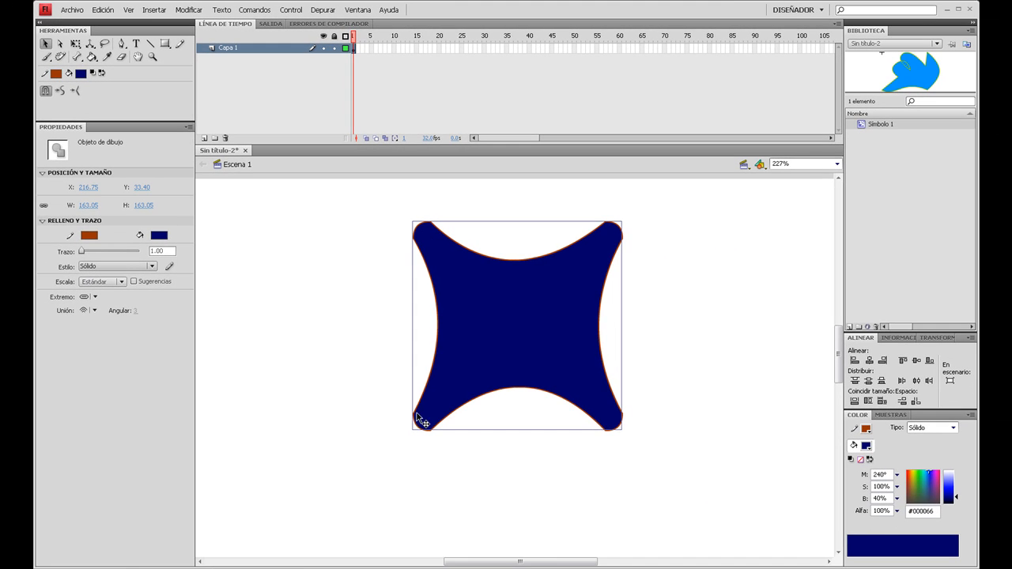
# - Clear the curved shape from the stage, and draw a circle about 140 px wide with the Oval Primitive tool
pyautogui.moveTo(314, 191); pyautogui.dragTo(707, 498)
pyautogui.press('Delete')
pyautogui.moveTo(164, 45); pyautogui.dragTo(192, 57)
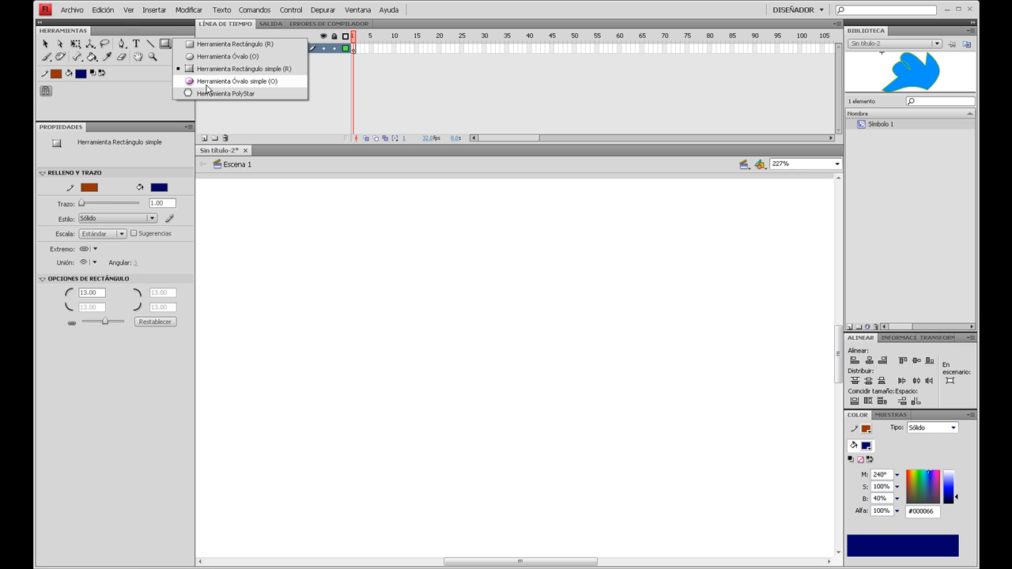
pyautogui.click(208, 82)
pyautogui.moveTo(432, 238); pyautogui.dragTo(616, 419)
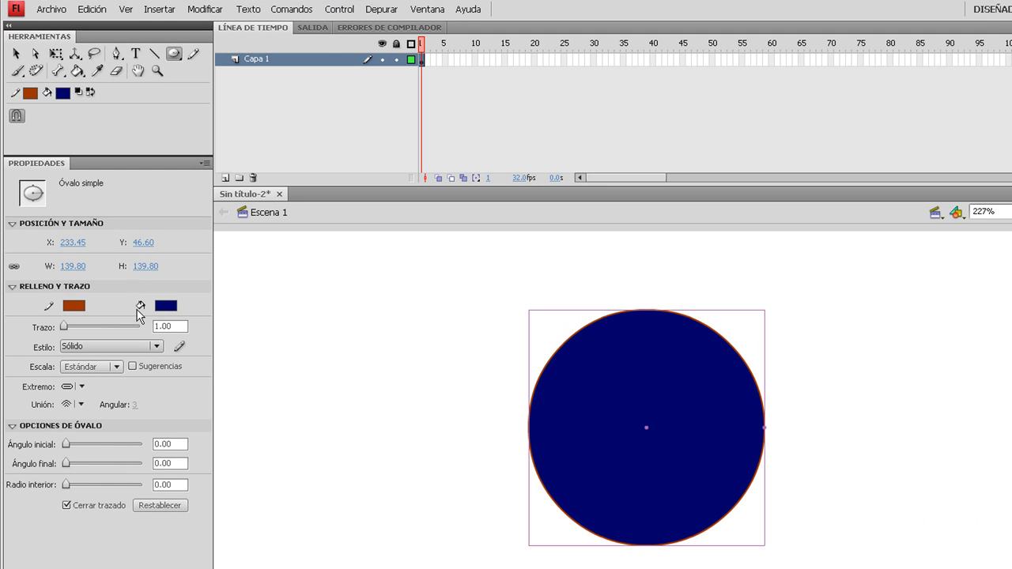
# - Reshape the circle into a C using its control points, with end angle 320, start angle 48 and inner radius 55
pyautogui.click(15, 53)
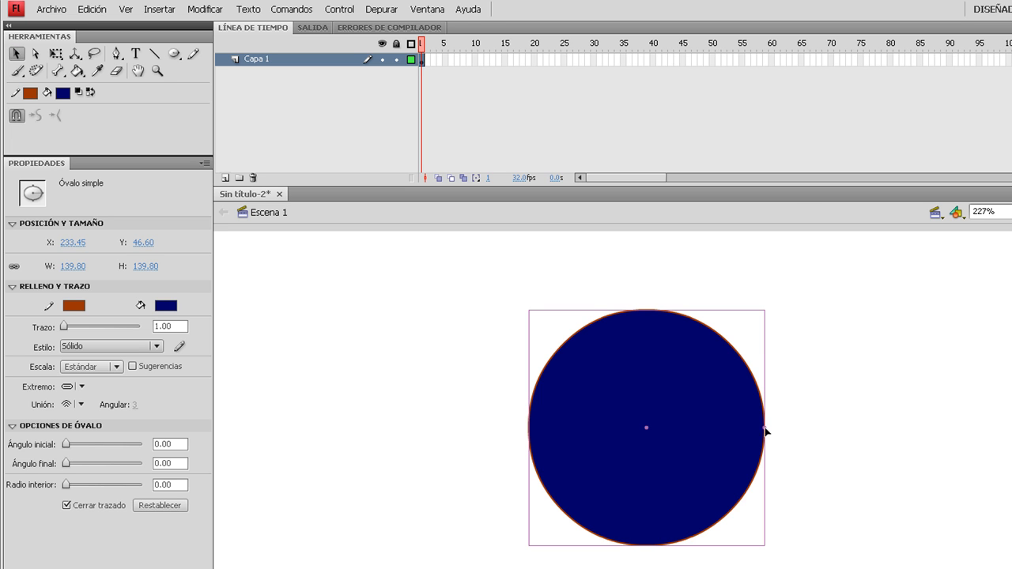
pyautogui.moveTo(765, 431); pyautogui.dragTo(720, 367)
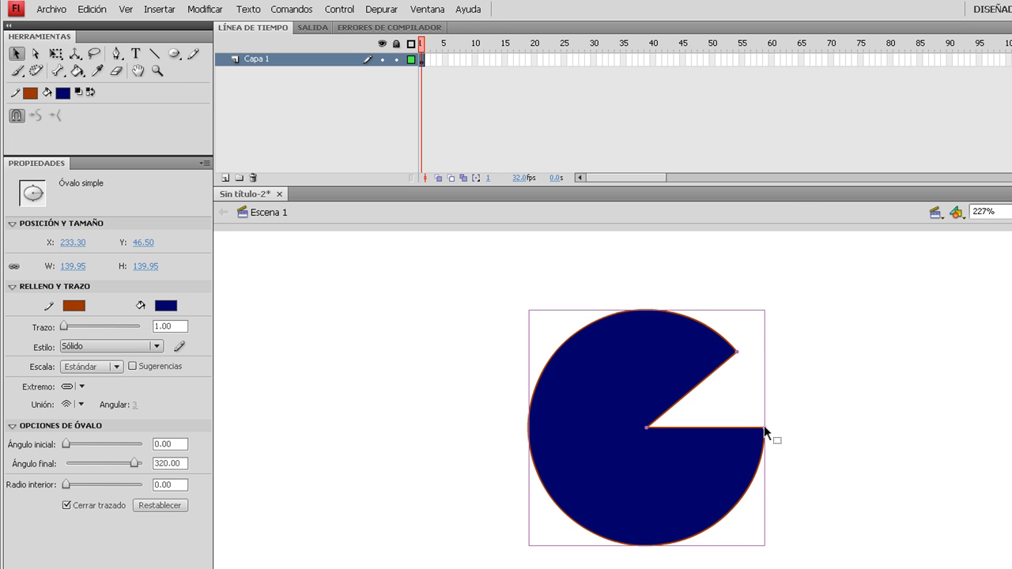
pyautogui.moveTo(765, 432); pyautogui.dragTo(724, 518)
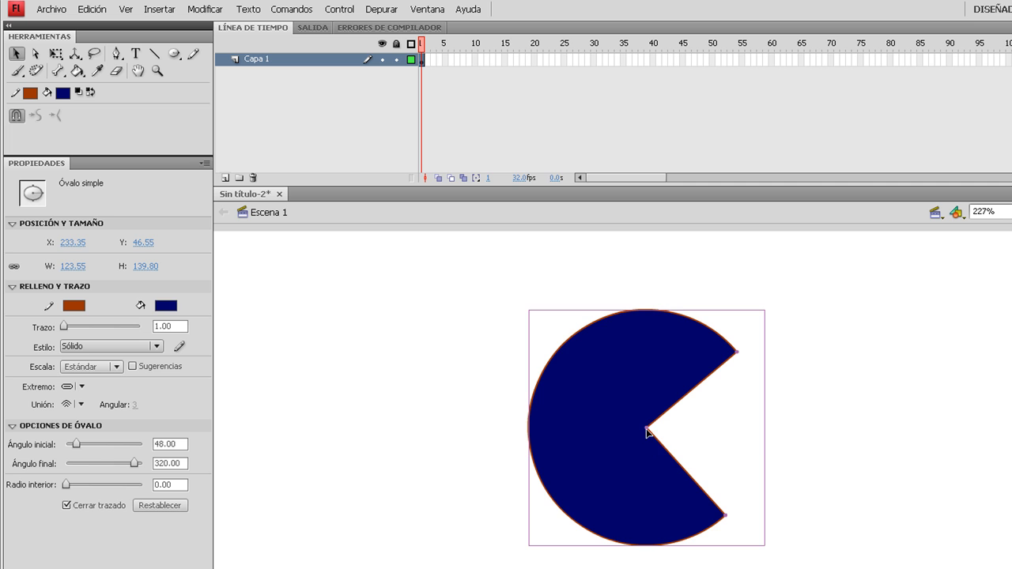
pyautogui.moveTo(670, 500)
pyautogui.mouseDown()
pyautogui.moveTo(666, 480)
pyautogui.moveTo(672, 499)
pyautogui.mouseUp()
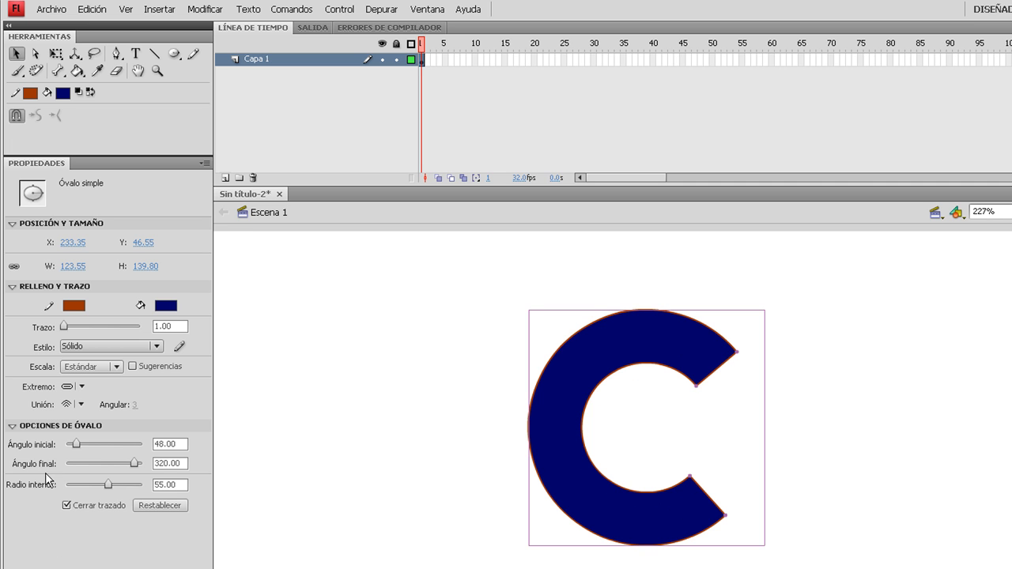
# - Reset the oval options, and set the start angle to 139.81, end angle to 94.37 and inner radius to 30.76
pyautogui.click(150, 512)
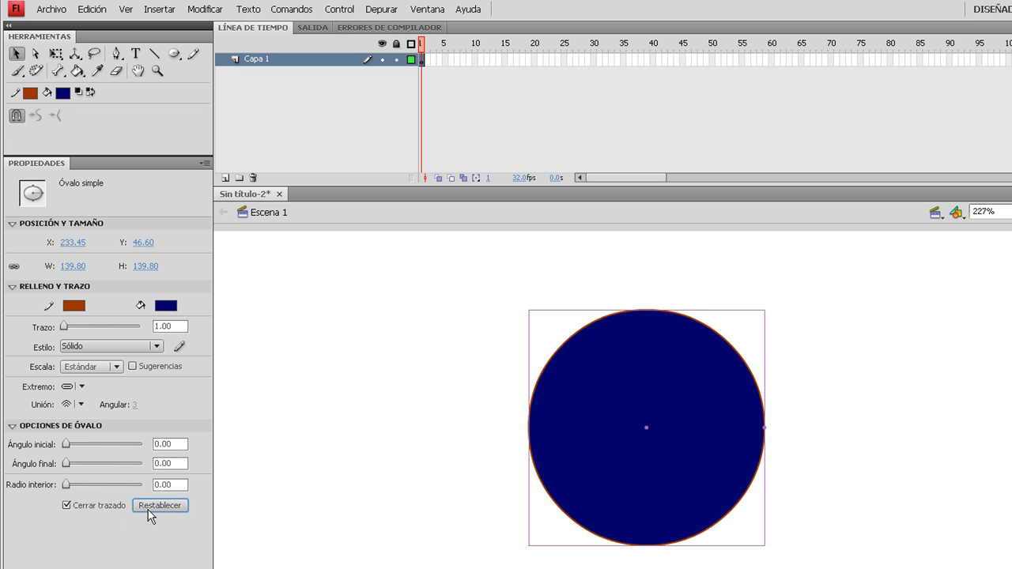
pyautogui.moveTo(67, 445); pyautogui.dragTo(90, 485)
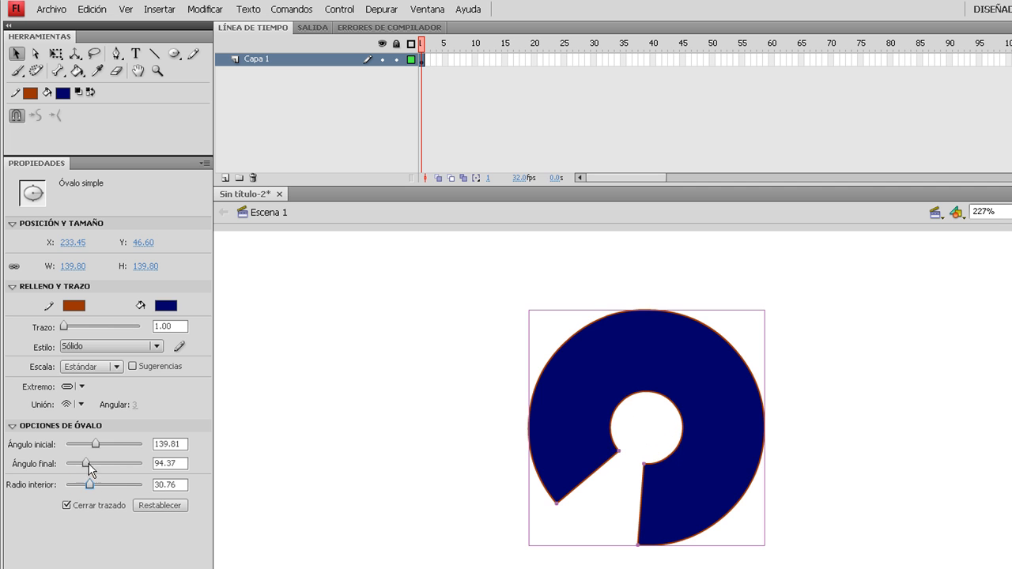
# - Give the open ring a blue stroke 6.80 thick and a gray #999999 fill
pyautogui.click(71, 305)
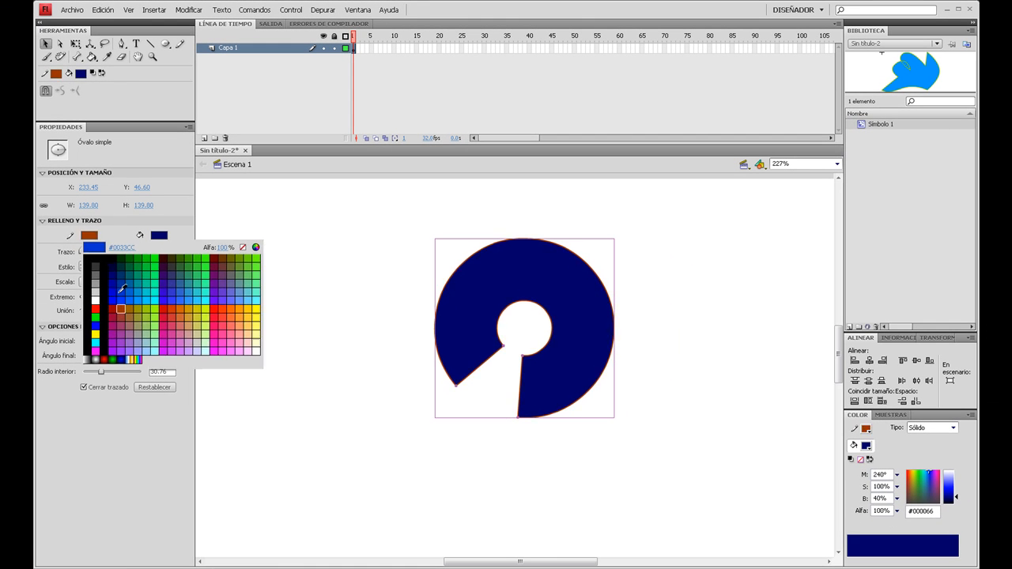
pyautogui.click(116, 380)
pyautogui.click(159, 235)
pyautogui.click(159, 289)
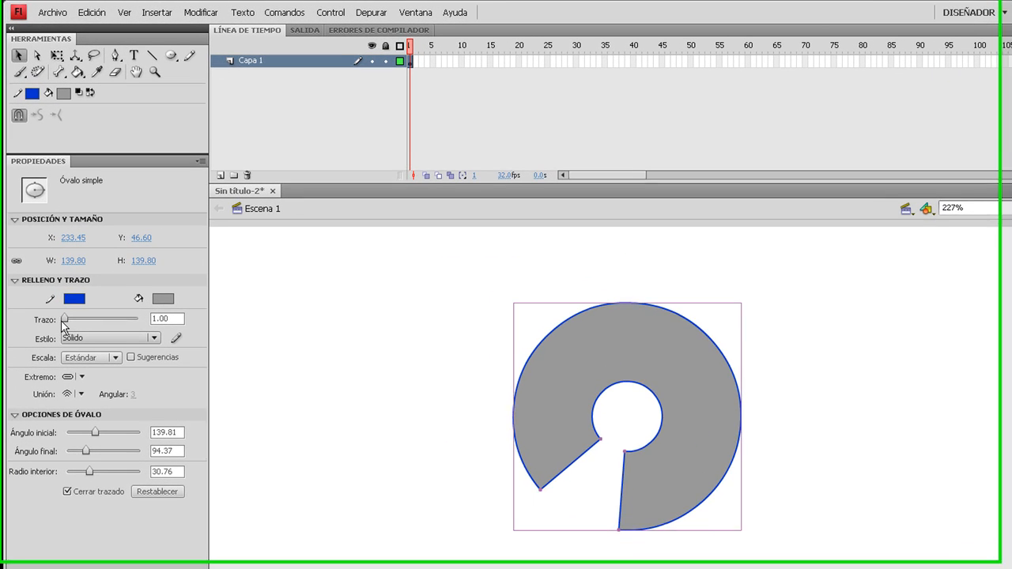
pyautogui.moveTo(80, 250); pyautogui.dragTo(83, 251)
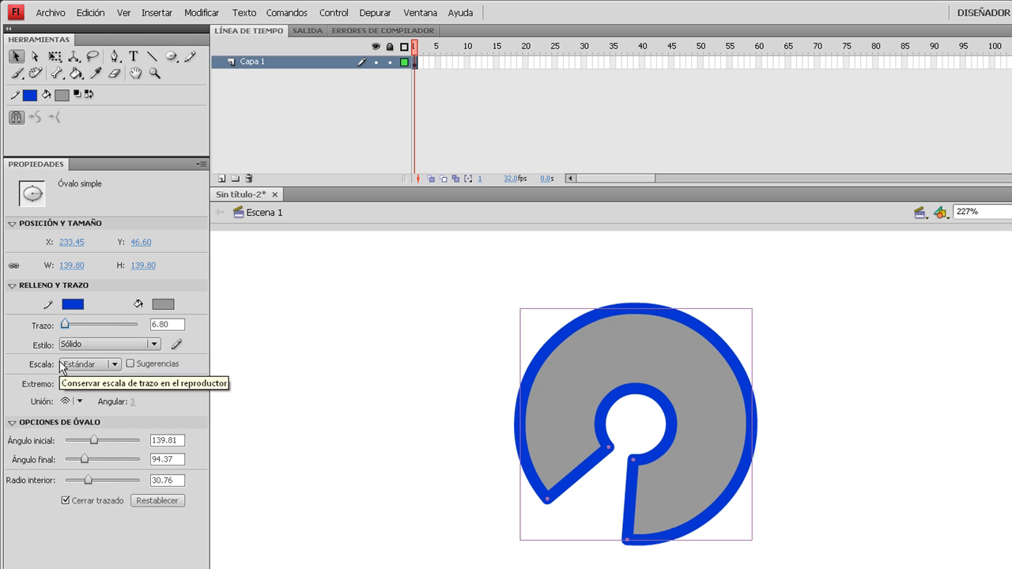
# - Convert the ring to a drawing object, push its top and right outer edges inward, and return to Escena 1
pyautogui.doubleClick(614, 352)
pyautogui.click(528, 420)
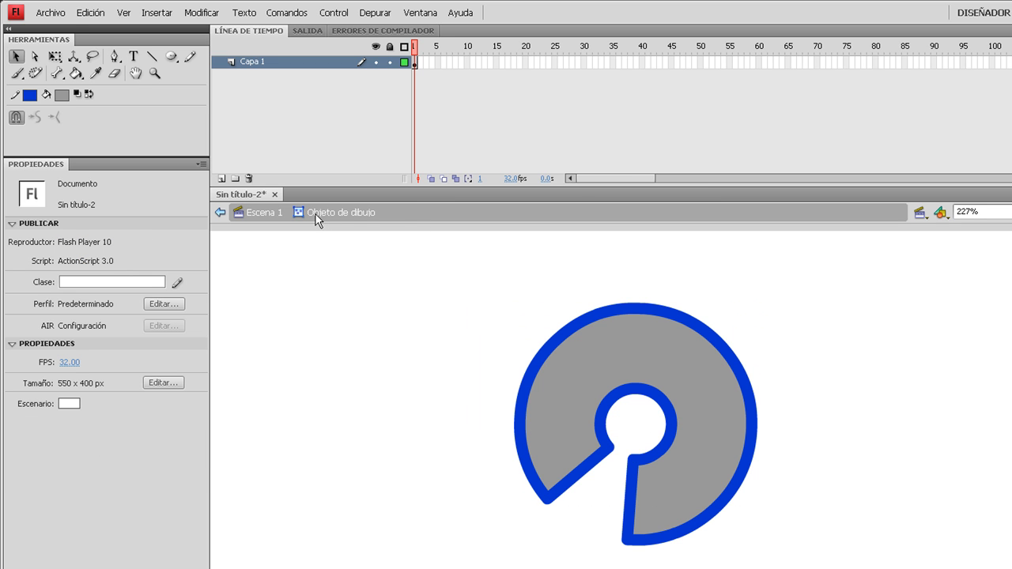
pyautogui.moveTo(612, 314); pyautogui.dragTo(613, 345)
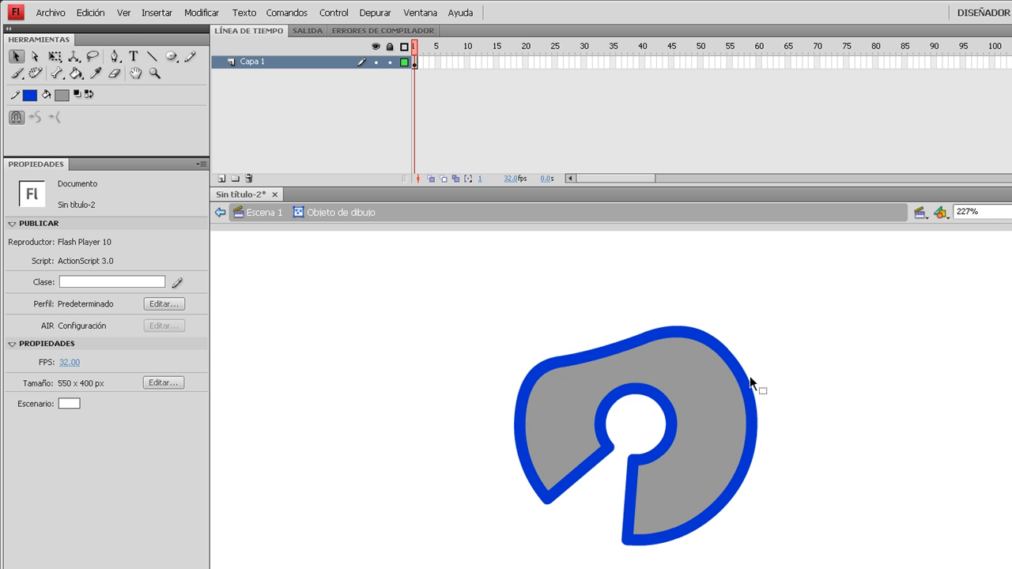
pyautogui.moveTo(750, 389); pyautogui.dragTo(723, 381)
pyautogui.click(261, 212)
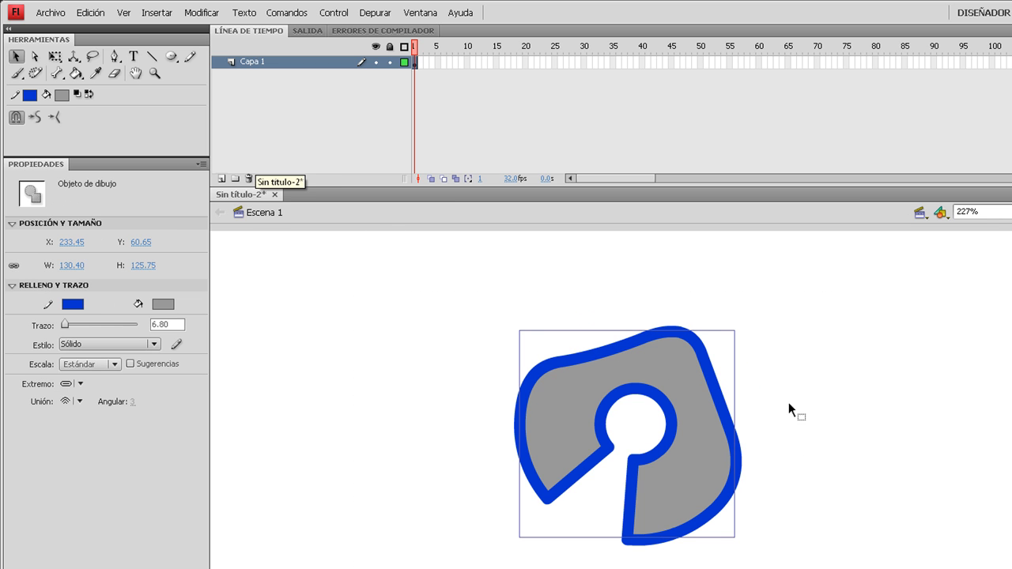
# - Reshape the ring's outline directly in the scene, pulling its upper-left and right edges outward and bending the lower-right and upper edges
pyautogui.click(411, 364)
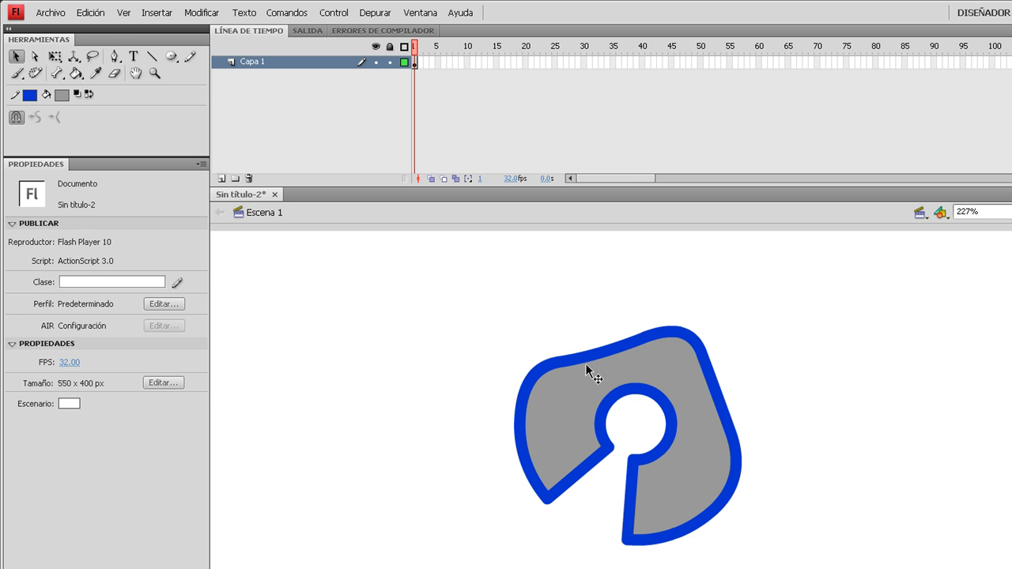
pyautogui.moveTo(585, 362); pyautogui.dragTo(558, 310)
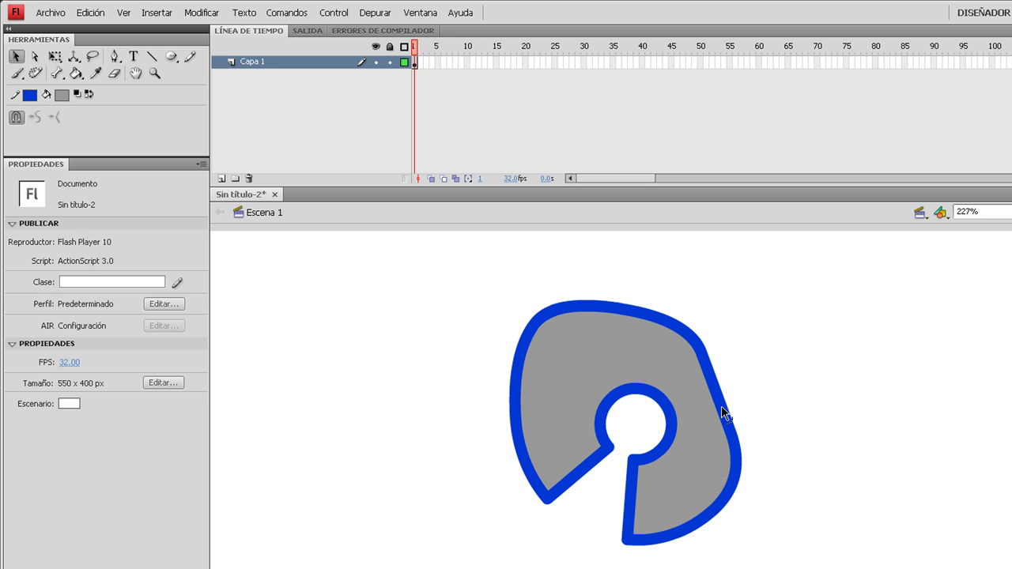
pyautogui.moveTo(723, 411); pyautogui.dragTo(776, 395)
pyautogui.moveTo(706, 528); pyautogui.dragTo(690, 484)
pyautogui.moveTo(683, 325); pyautogui.dragTo(657, 346)
# - Clear the reshaped ring from the stage, and activate the PolyStar tool
pyautogui.moveTo(386, 212); pyautogui.dragTo(696, 465)
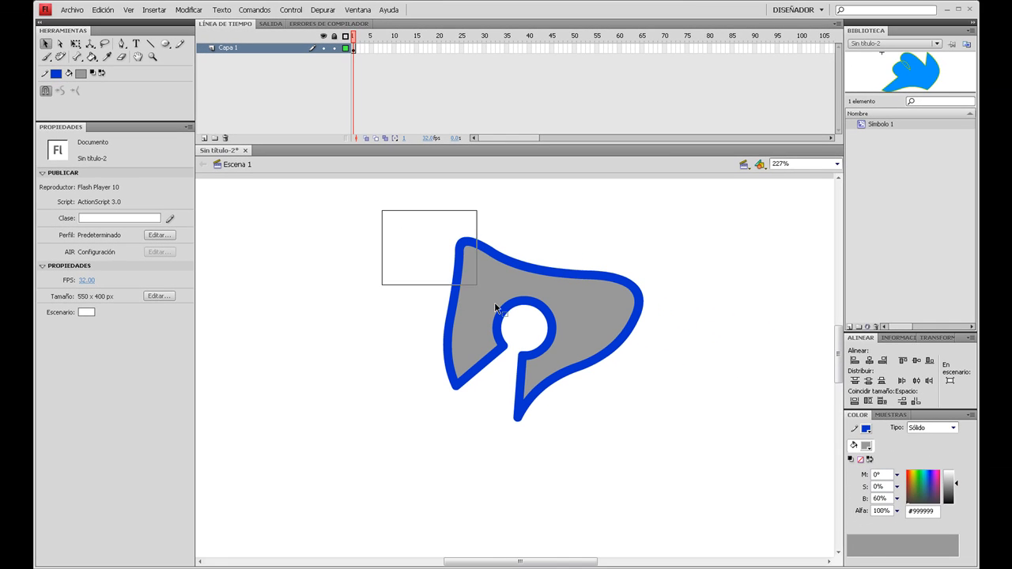
pyautogui.press('Delete')
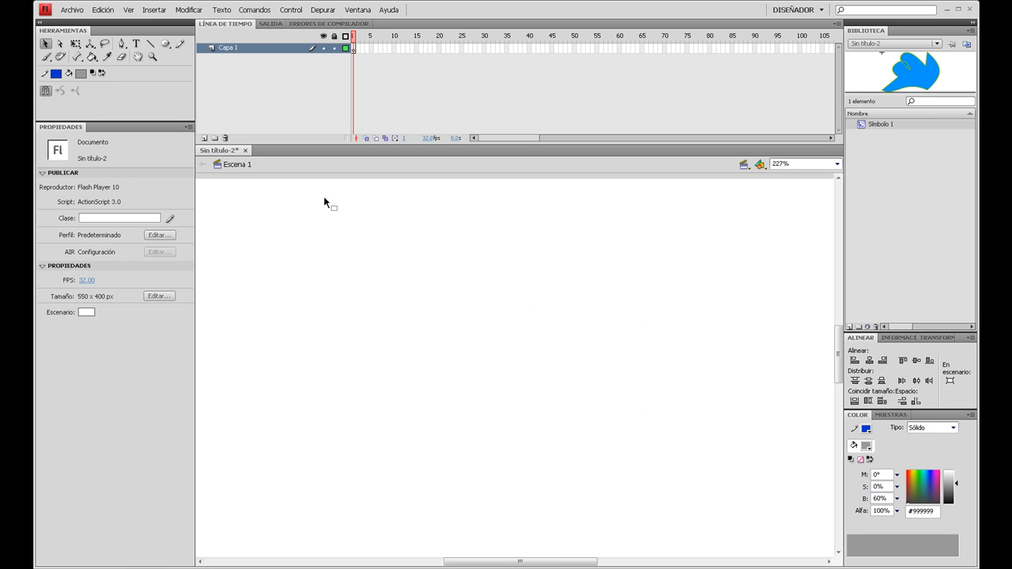
pyautogui.click(165, 43)
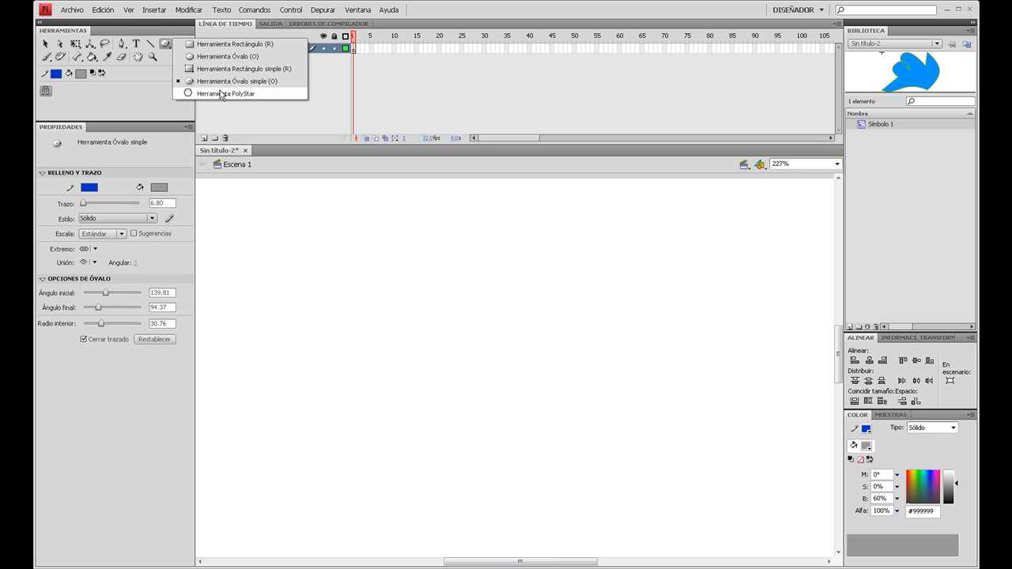
pyautogui.click(221, 93)
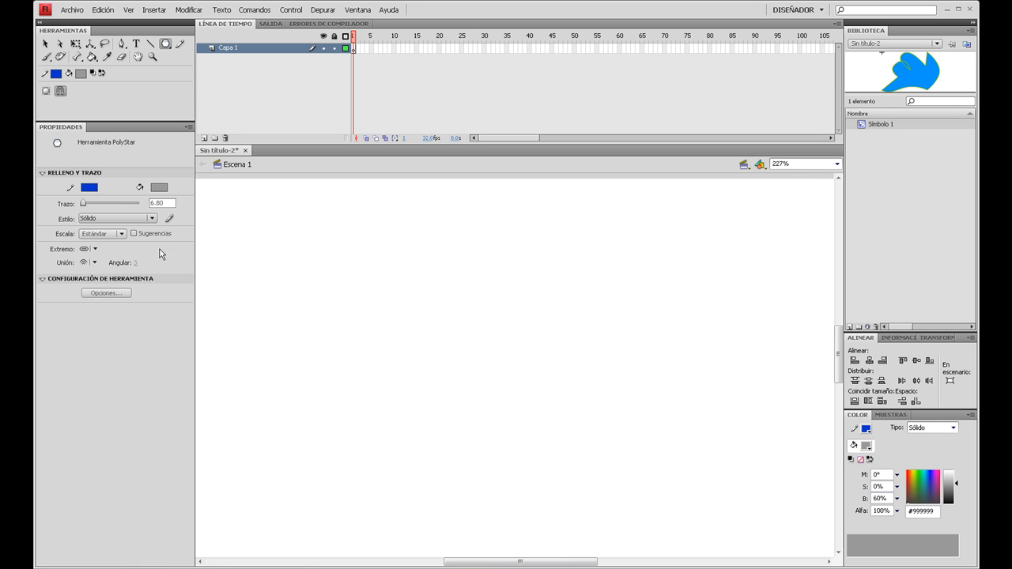
# - Set the PolyStar fill to light blue #00CCFF, drawing and undoing a trial polygon before and after the color change
pyautogui.moveTo(400, 253); pyautogui.dragTo(434, 283)
pyautogui.hotkey('ctrl', 'z')
pyautogui.click(159, 187)
pyautogui.click(318, 261)
pyautogui.moveTo(368, 233)
pyautogui.mouseDown()
pyautogui.moveTo(461, 290)
pyautogui.moveTo(384, 274)
pyautogui.moveTo(409, 273)
pyautogui.mouseUp()
pyautogui.hotkey('ctrl', 'z')
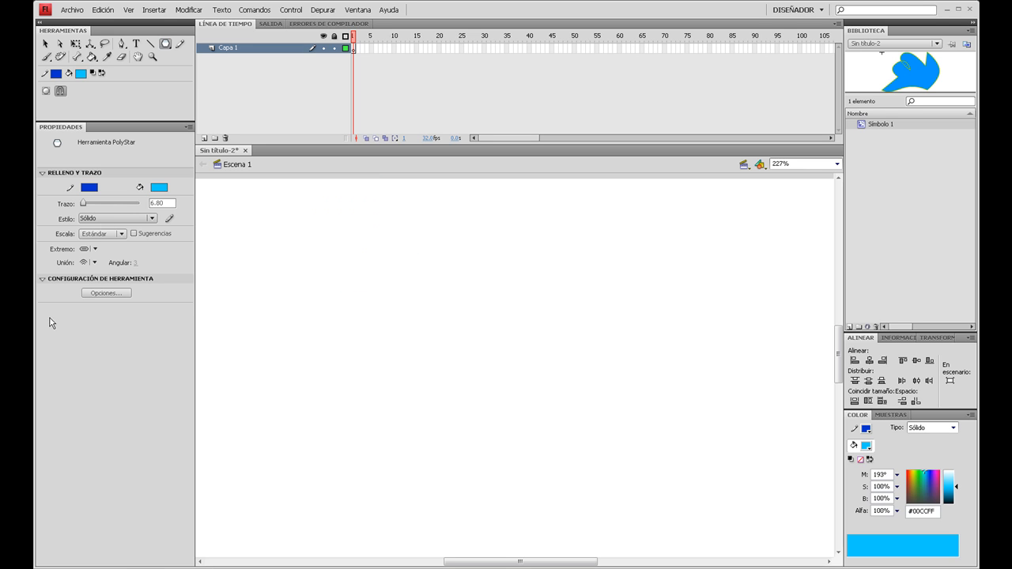
# - Set the PolyStar style to Estrella and draw a star near the upper middle of the stage
pyautogui.click(94, 297)
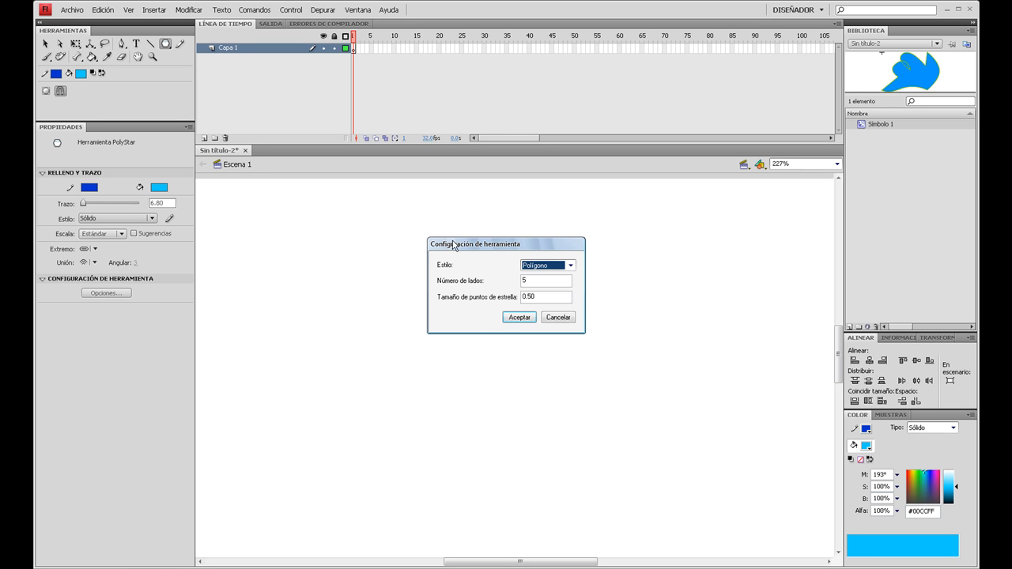
pyautogui.moveTo(457, 245); pyautogui.dragTo(416, 226)
pyautogui.click(503, 246)
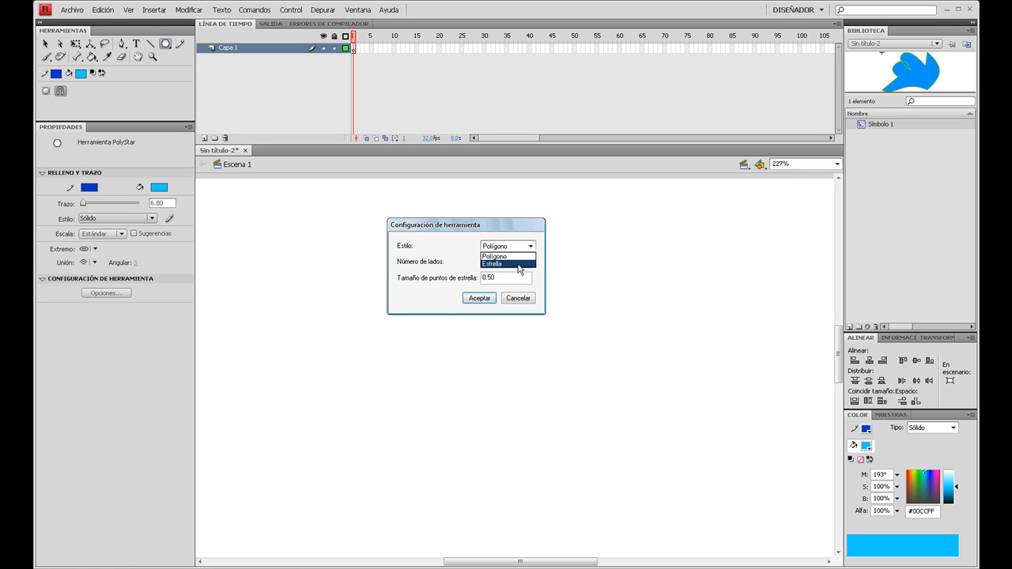
pyautogui.click(519, 265)
pyautogui.press('Tab')
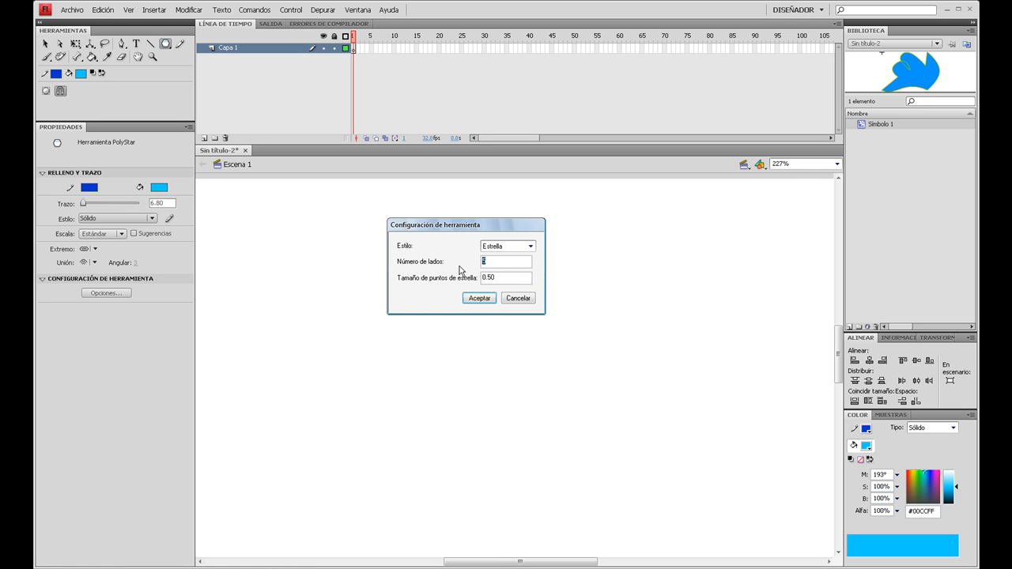
pyautogui.moveTo(513, 281)
pyautogui.mouseDown()
pyautogui.moveTo(449, 286)
pyautogui.moveTo(493, 296)
pyautogui.moveTo(537, 333)
pyautogui.mouseUp()
pyautogui.click(480, 301)
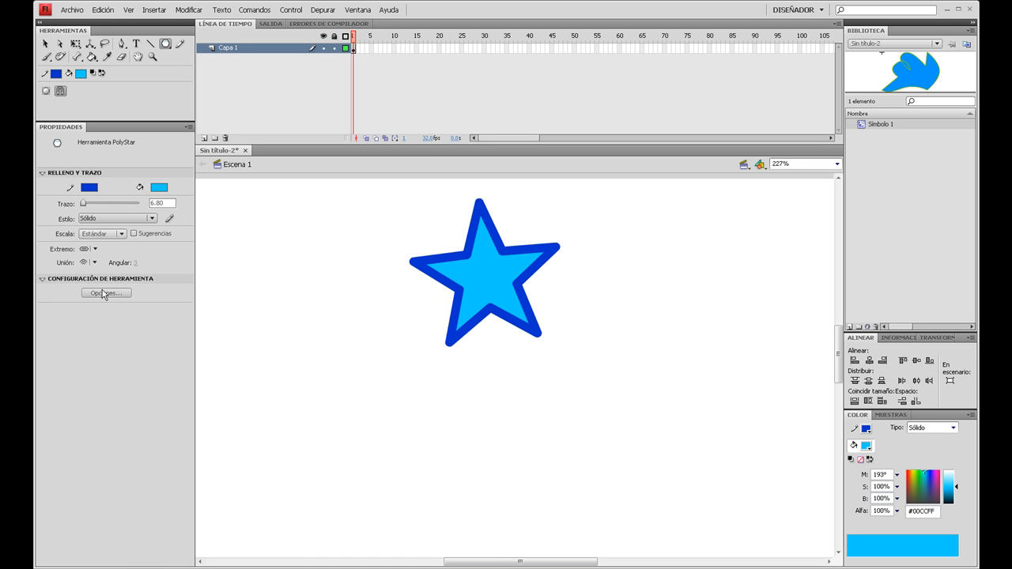
# - Draw a second star about 109 by 114 px below and to the left of the first, and select the stars alternately
pyautogui.moveTo(337, 421); pyautogui.dragTo(401, 466)
pyautogui.press('v')
pyautogui.doubleClick(330, 416)
pyautogui.doubleClick(470, 278)
pyautogui.doubleClick(317, 450)
pyautogui.doubleClick(486, 271)
pyautogui.doubleClick(341, 437)
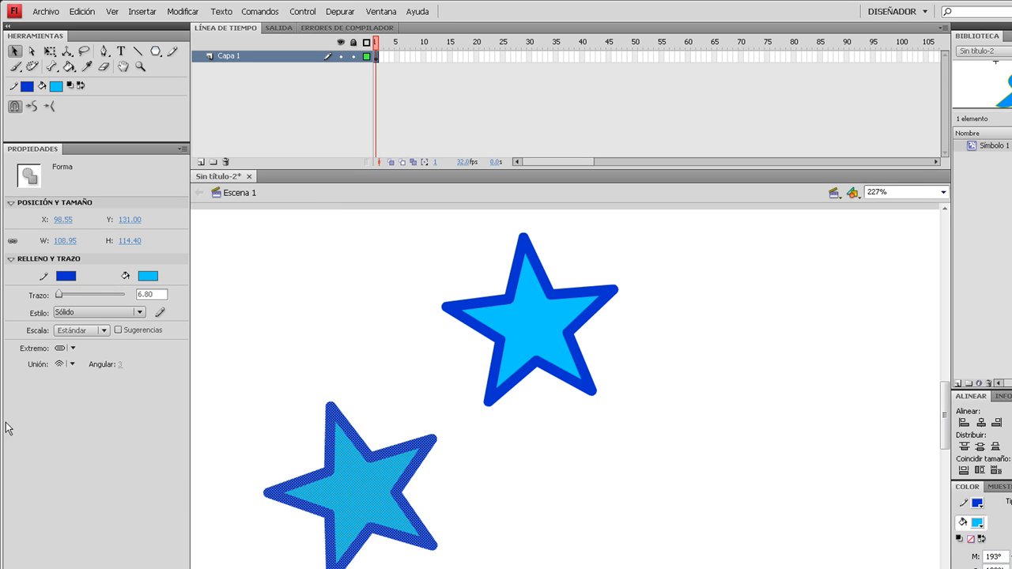
pyautogui.click(316, 301)
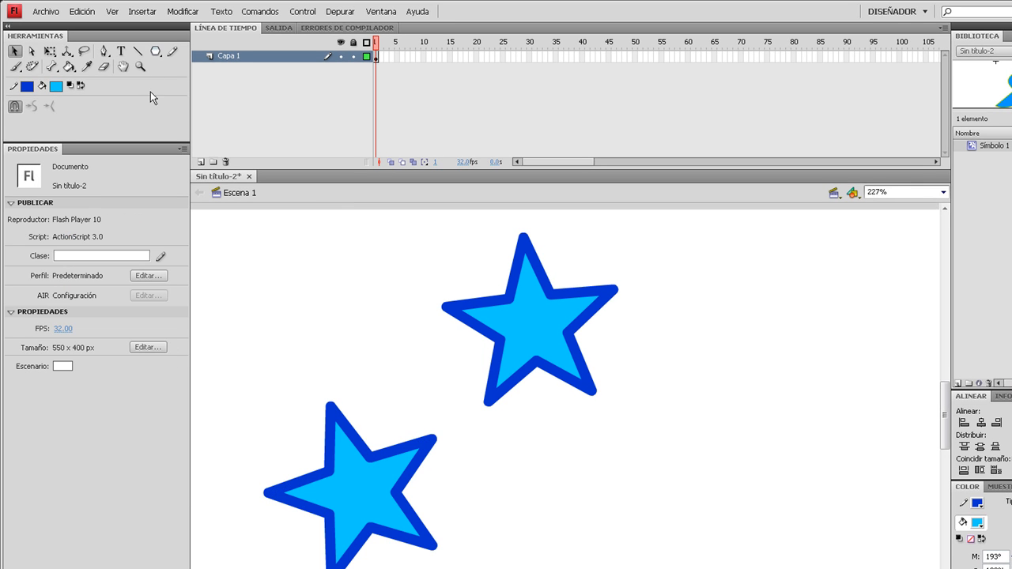
# - Clear both stars from the stage
pyautogui.click(151, 53)
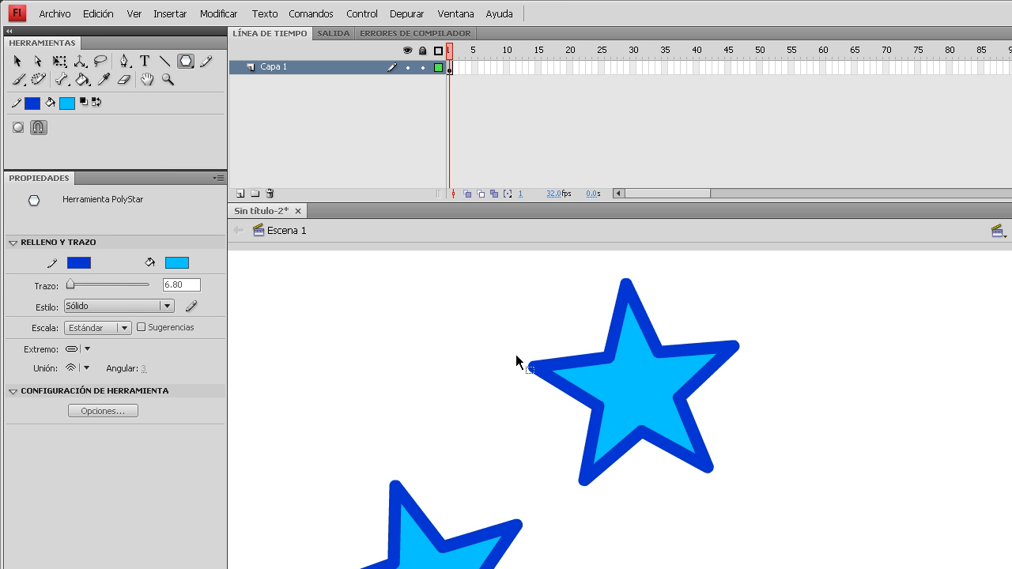
pyautogui.hotkey('ctrl', 'a')
pyautogui.press('Delete')
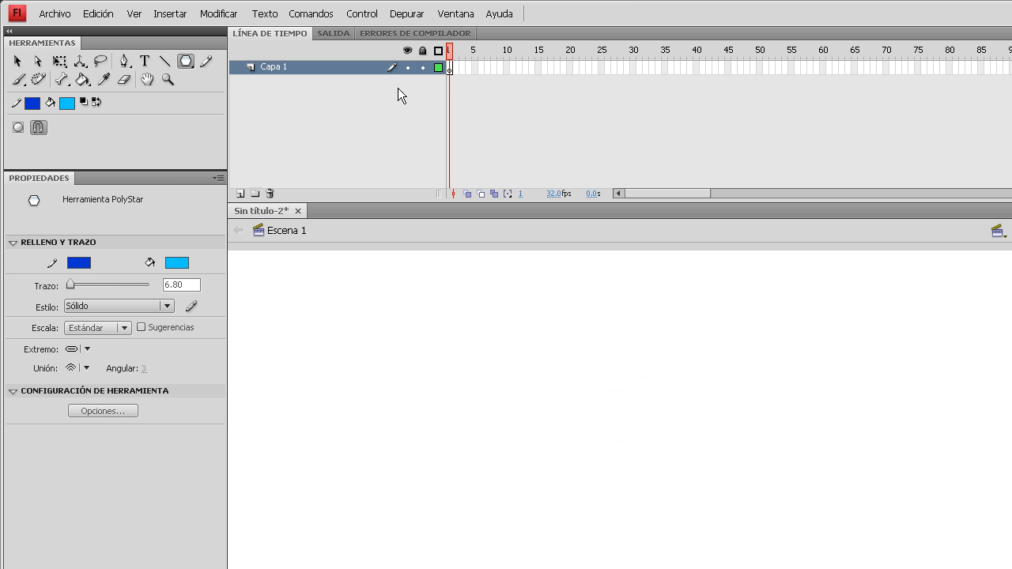
# - Activate the Pencil tool with a medium blue stroke and draw two wavy horizontal lines, one above the other
pyautogui.click(205, 61)
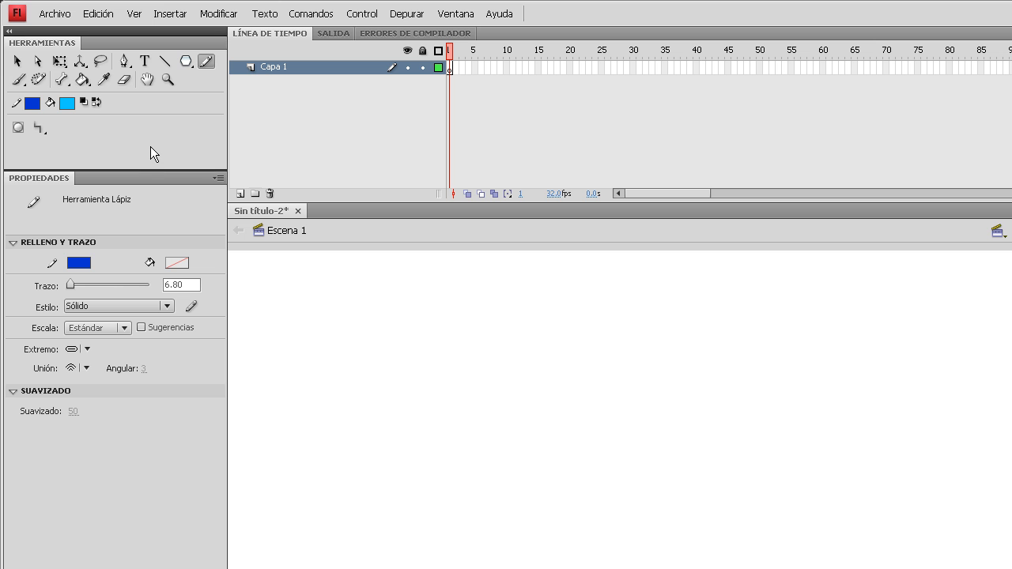
pyautogui.click(79, 262)
pyautogui.click(148, 344)
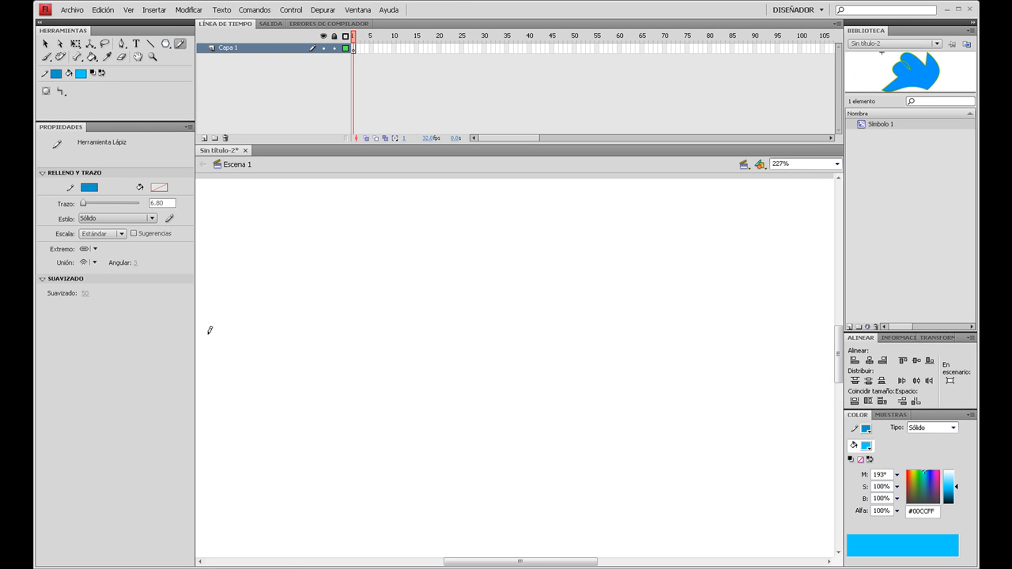
pyautogui.moveTo(304, 242); pyautogui.dragTo(545, 244)
pyautogui.moveTo(283, 332)
pyautogui.mouseDown()
pyautogui.moveTo(422, 321)
pyautogui.moveTo(566, 339)
pyautogui.mouseUp()
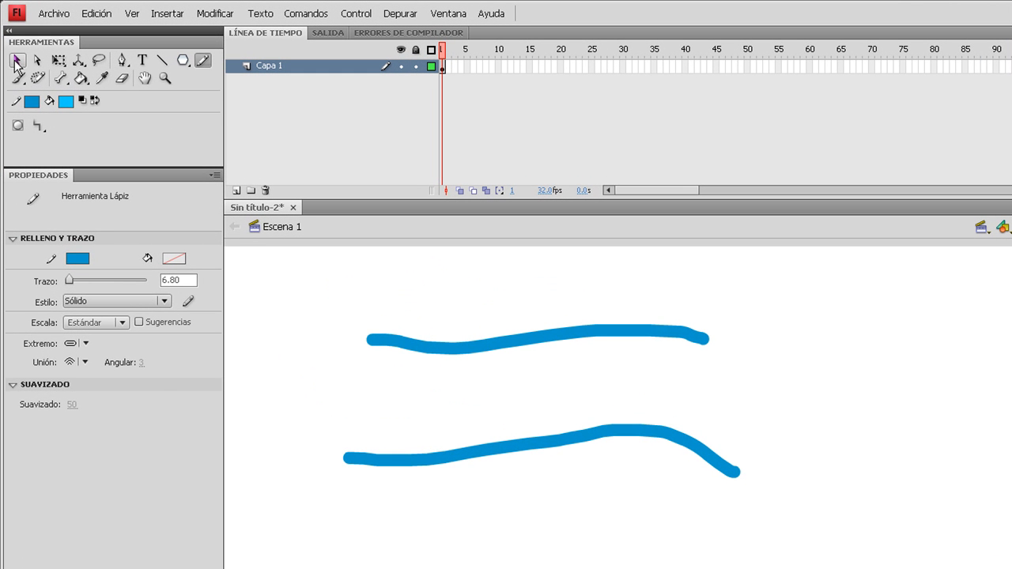
# - Clear both pencil lines and, in Object Drawing mode, draw a sloping stroke about 279 px wide crossed by two curved strokes
pyautogui.hotkey('ctrl', 'a')
pyautogui.press('Delete')
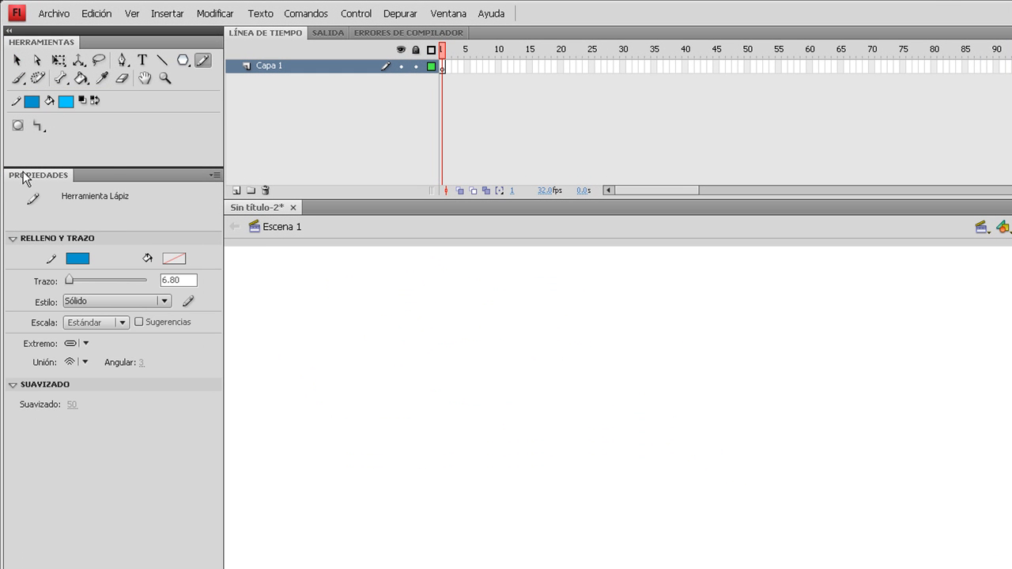
pyautogui.click(17, 126)
pyautogui.moveTo(410, 361); pyautogui.dragTo(908, 424)
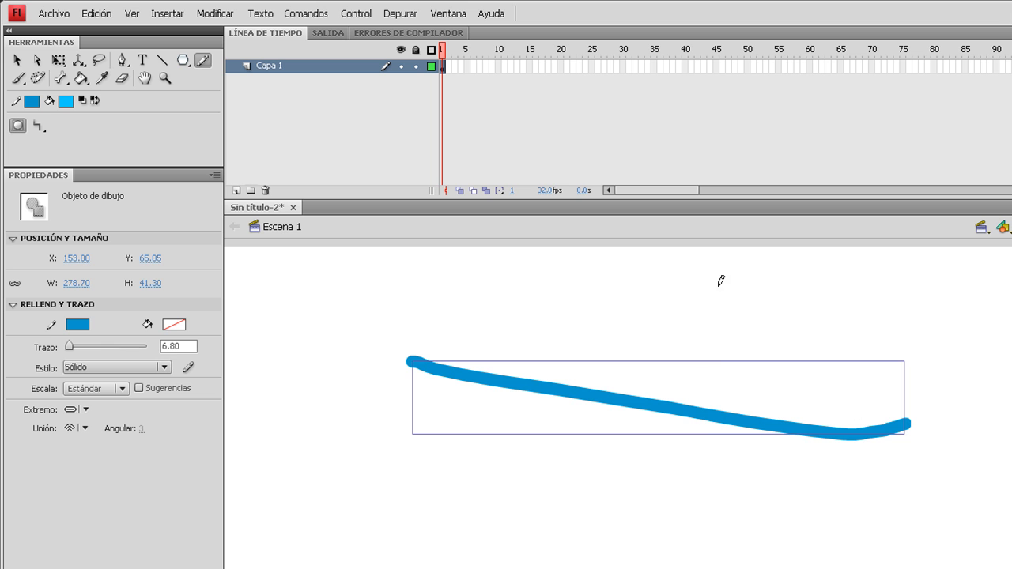
pyautogui.moveTo(719, 286); pyautogui.dragTo(630, 525)
pyautogui.moveTo(457, 297); pyautogui.dragTo(388, 451)
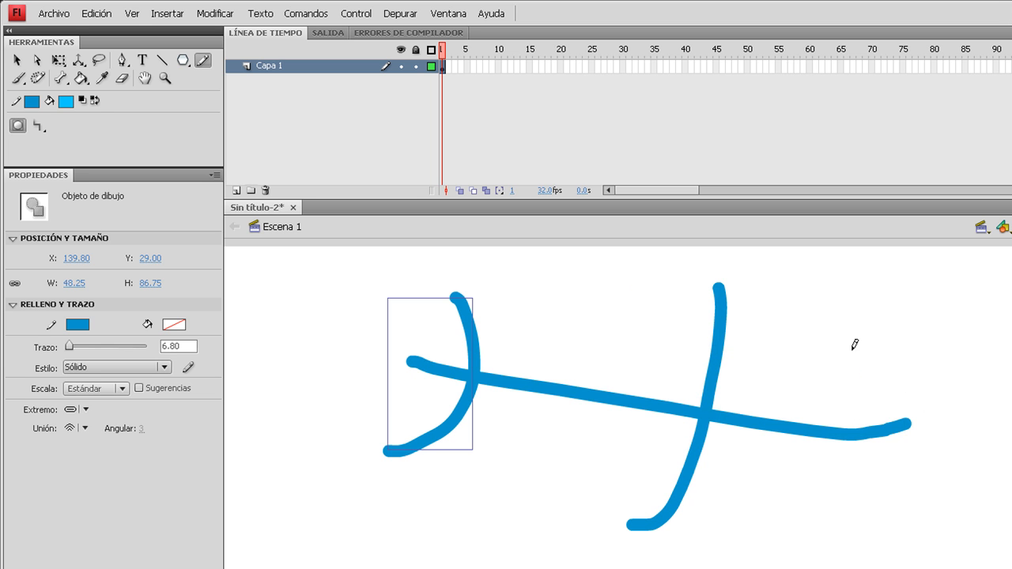
# - Draw further pencil strokes joining the ends of the crossing curves to enclose the sketch along its right, upper and lower sides
pyautogui.moveTo(852, 349)
pyautogui.mouseDown()
pyautogui.moveTo(860, 469)
pyautogui.moveTo(935, 472)
pyautogui.mouseUp()
pyautogui.moveTo(855, 353); pyautogui.dragTo(726, 288)
pyautogui.moveTo(940, 474)
pyautogui.mouseDown()
pyautogui.moveTo(748, 544)
pyautogui.moveTo(650, 524)
pyautogui.mouseUp()
pyautogui.moveTo(723, 286)
pyautogui.mouseDown()
pyautogui.moveTo(627, 280)
pyautogui.moveTo(485, 305)
pyautogui.mouseUp()
pyautogui.moveTo(396, 447)
pyautogui.mouseDown()
pyautogui.moveTo(577, 509)
pyautogui.moveTo(672, 508)
pyautogui.mouseUp()
# - Clear the entire pencil sketch from the stage
pyautogui.click(81, 78)
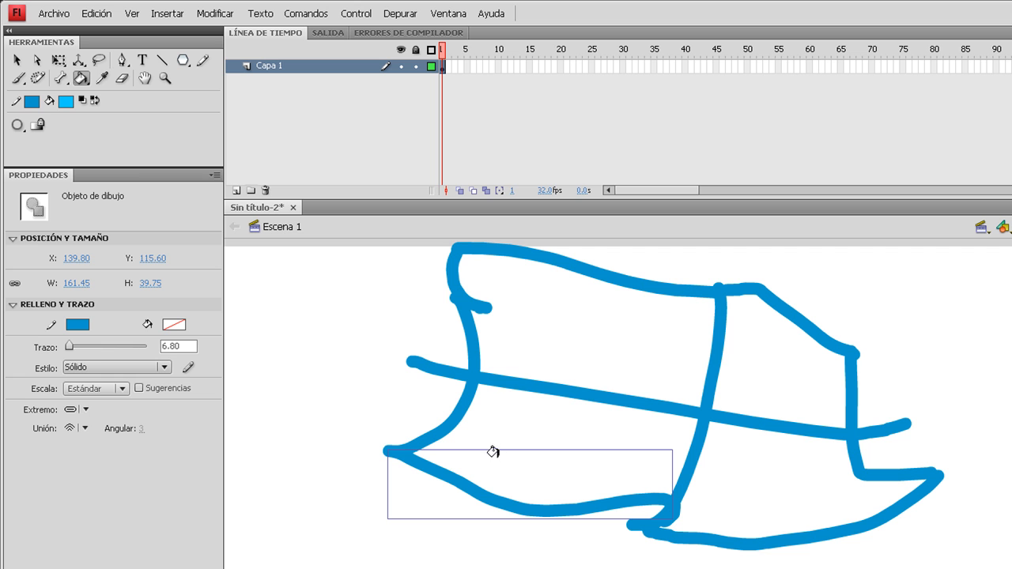
pyautogui.click(16, 59)
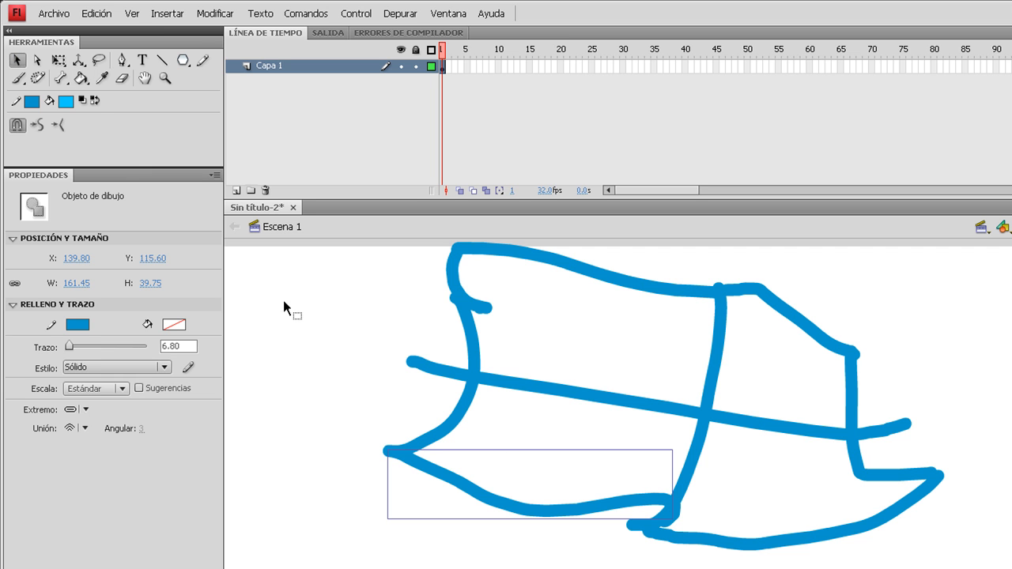
pyautogui.hotkey('ctrl', 'a')
pyautogui.press('Delete')
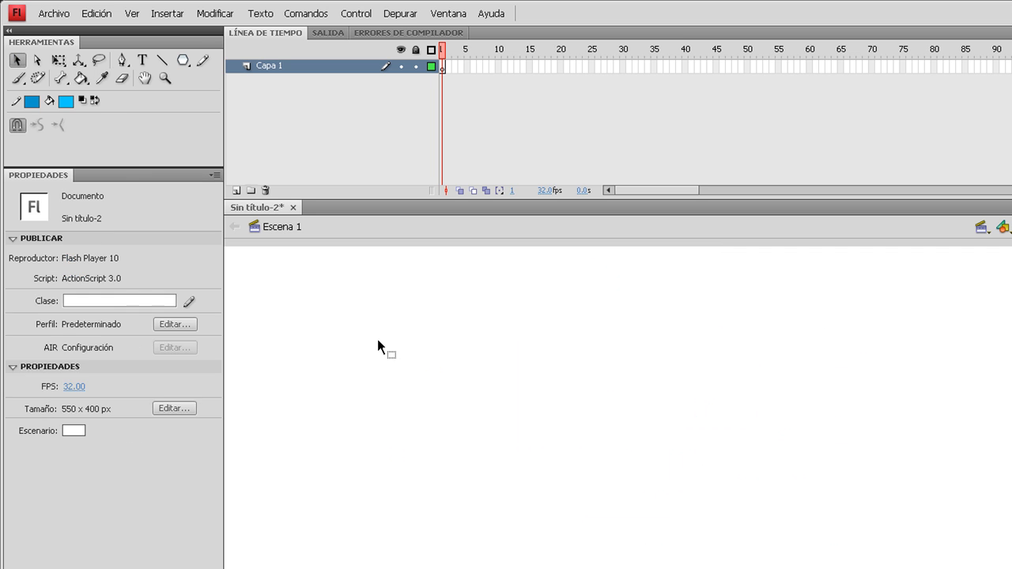
# - Draw a horizontal pencil line about 230 px wide in Enderezar mode with Object Drawing turned off
pyautogui.click(202, 60)
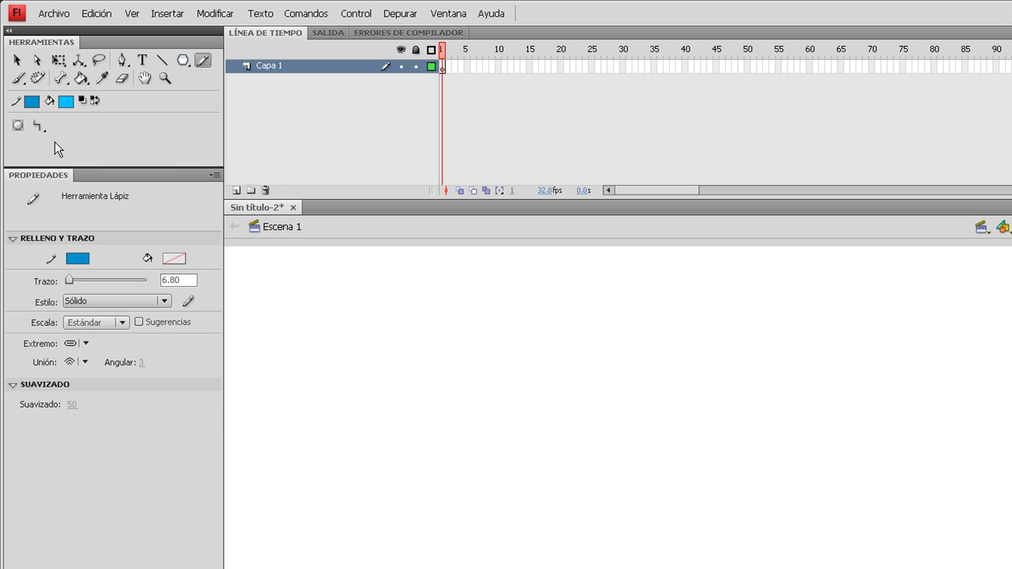
pyautogui.click(38, 127)
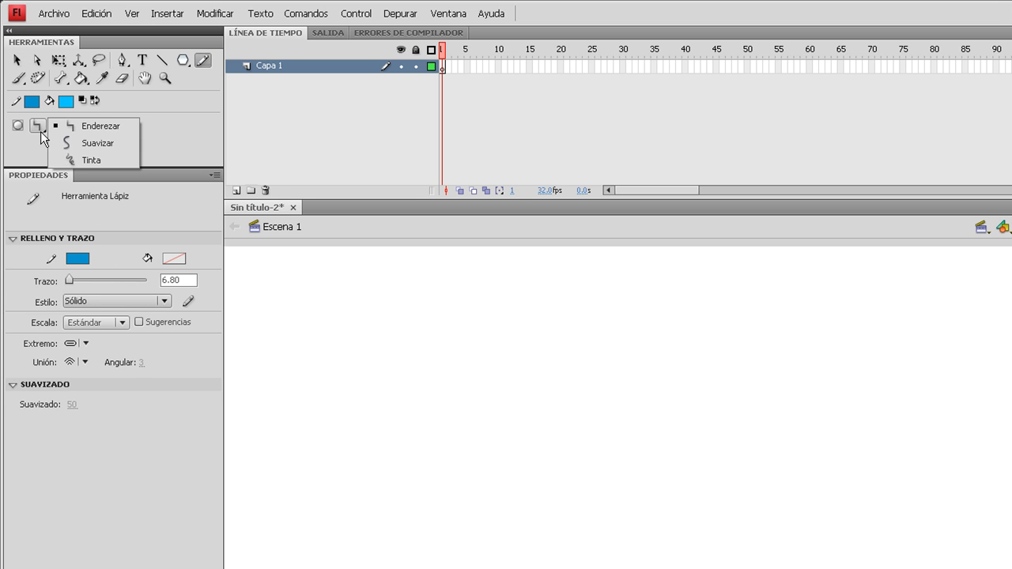
pyautogui.click(106, 130)
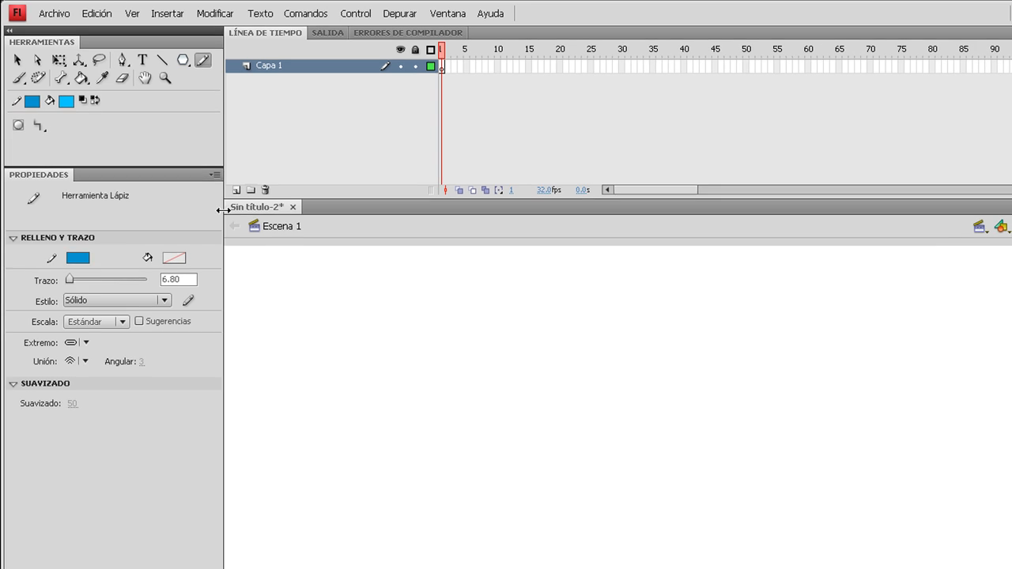
pyautogui.moveTo(274, 237); pyautogui.dragTo(575, 234)
# - Draw a second pencil line in Suavizar mode and a third in Tinta mode below the first one
pyautogui.click(61, 91)
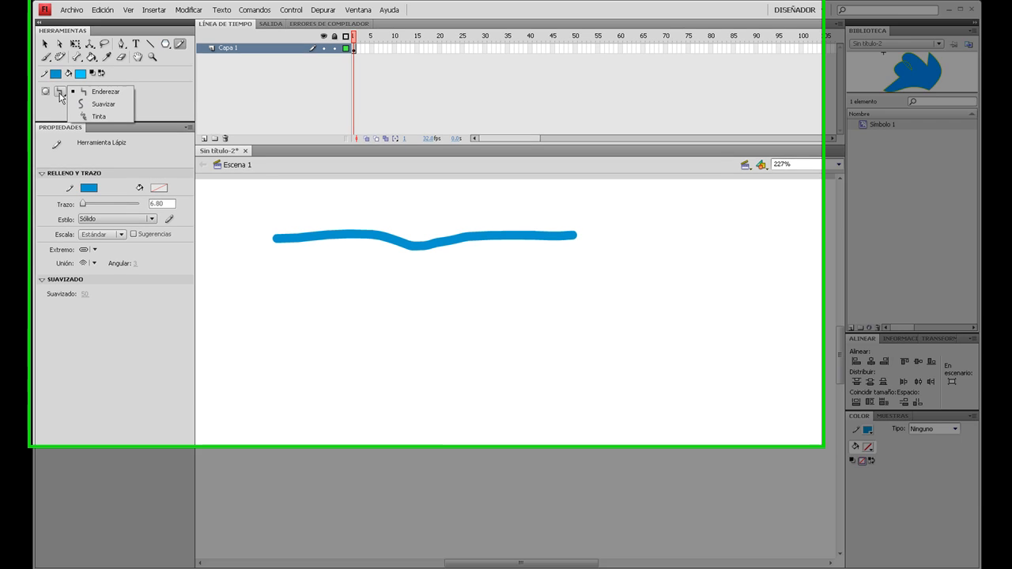
pyautogui.click(96, 102)
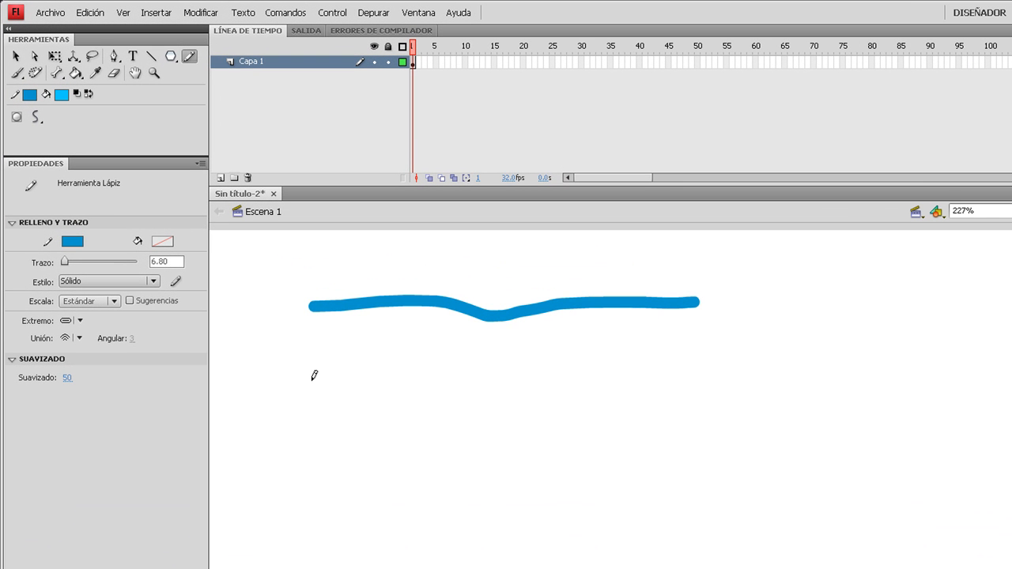
pyautogui.moveTo(312, 381)
pyautogui.mouseDown()
pyautogui.moveTo(529, 368)
pyautogui.moveTo(705, 379)
pyautogui.mouseUp()
pyautogui.click(36, 119)
pyautogui.click(79, 149)
pyautogui.moveTo(309, 483); pyautogui.dragTo(717, 543)
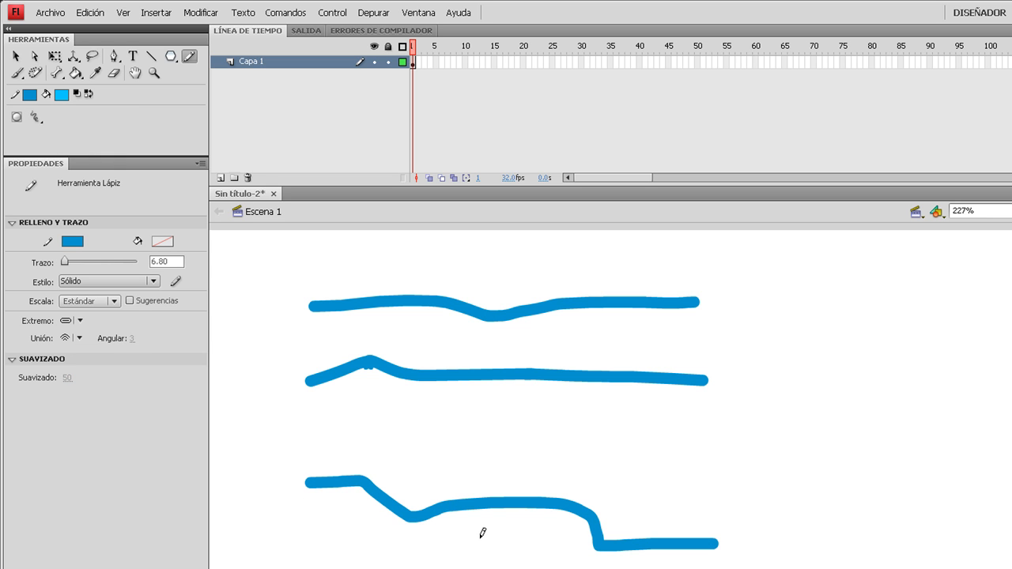
# - Examine the anchor points of the three pencil lines one after another with the Subselection tool
pyautogui.click(16, 57)
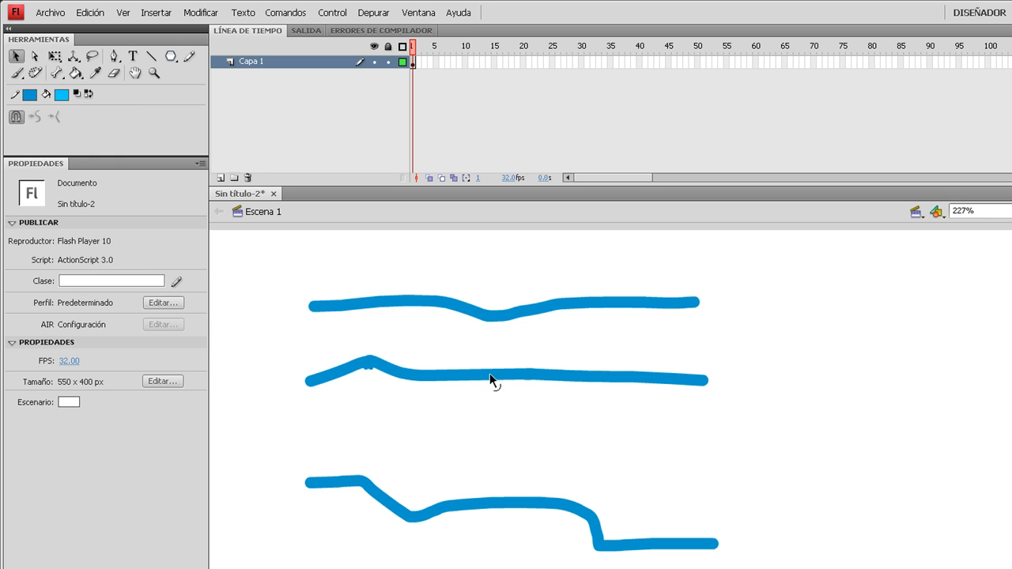
pyautogui.click(495, 318)
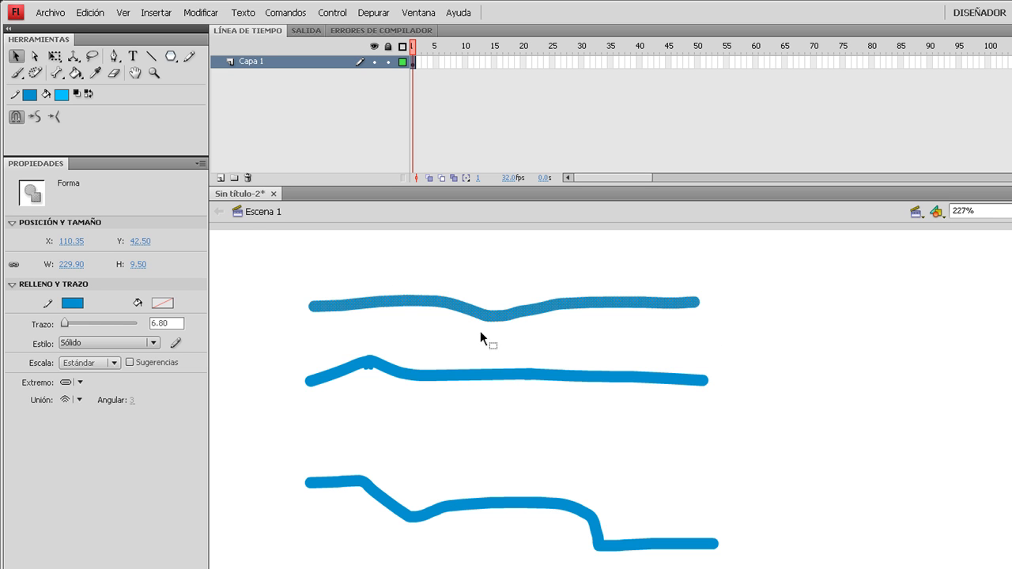
pyautogui.click(35, 56)
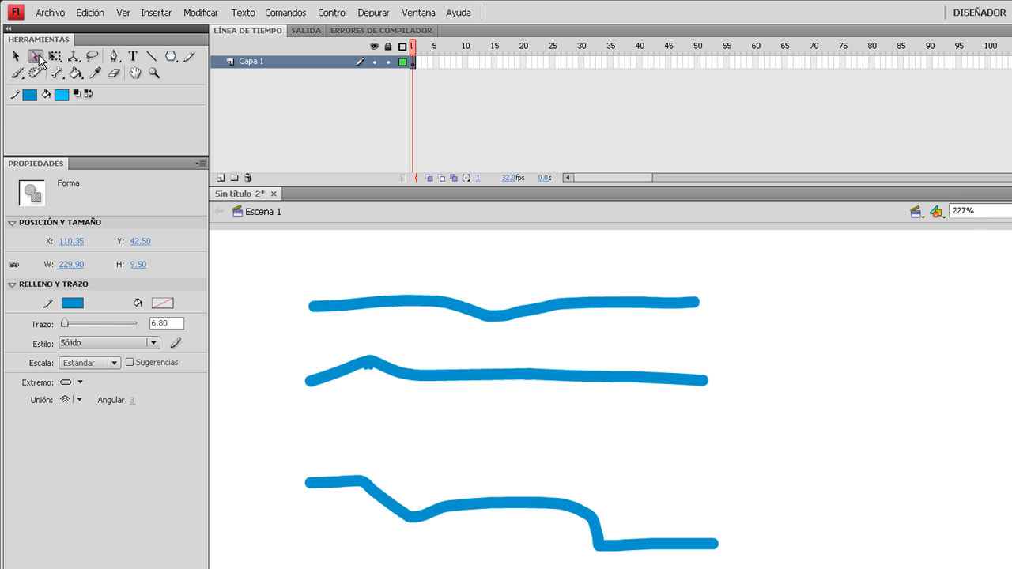
pyautogui.click(445, 302)
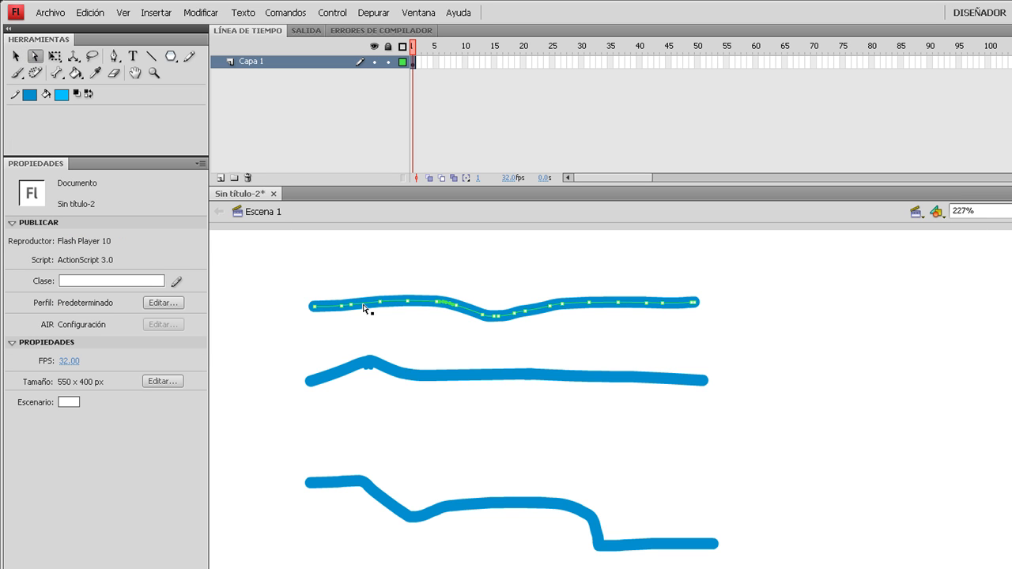
pyautogui.click(613, 380)
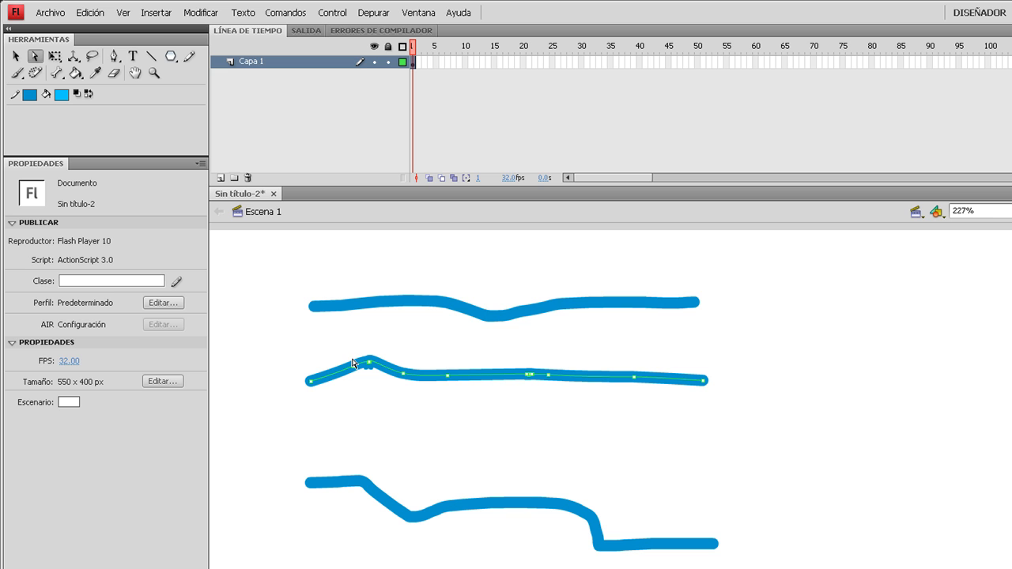
pyautogui.click(541, 509)
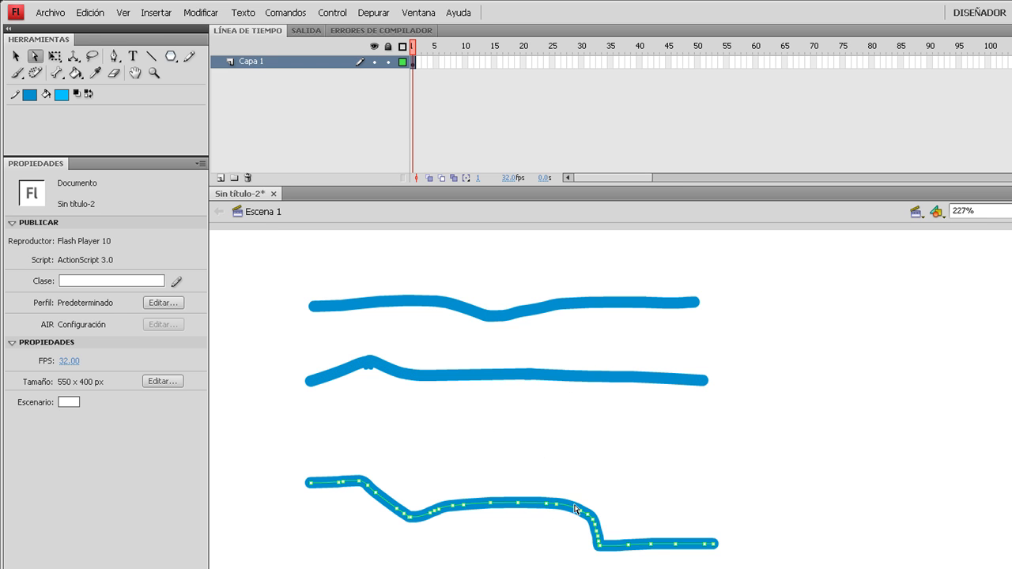